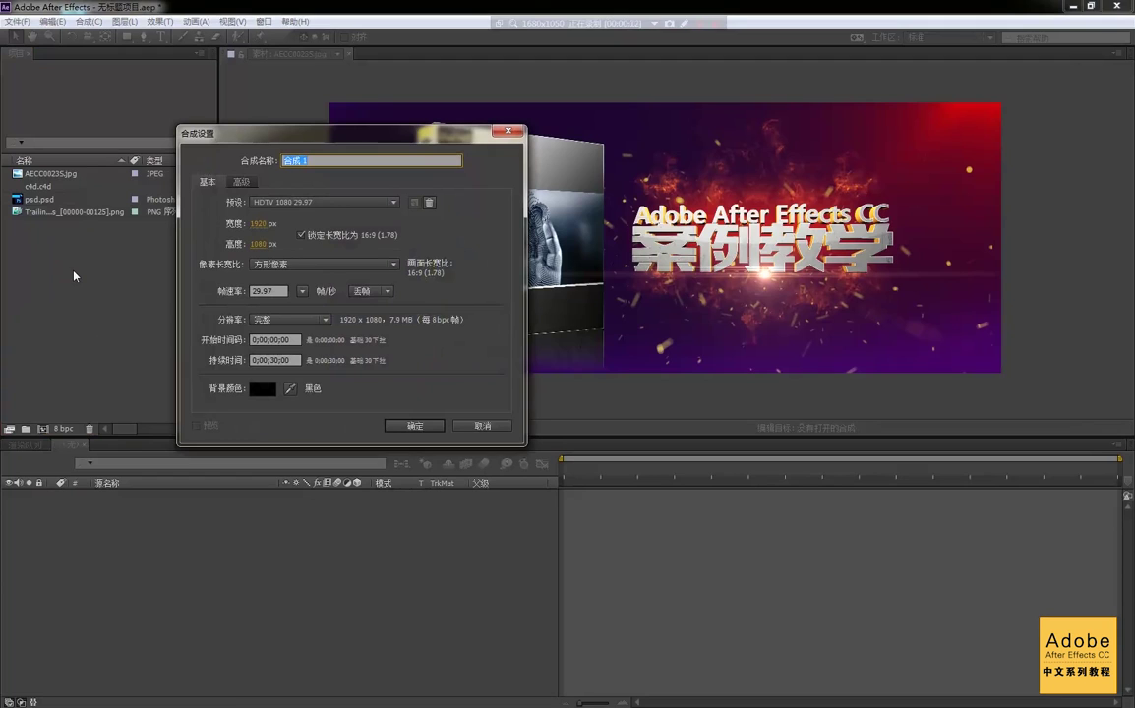
drag(295, 141, 328, 122)
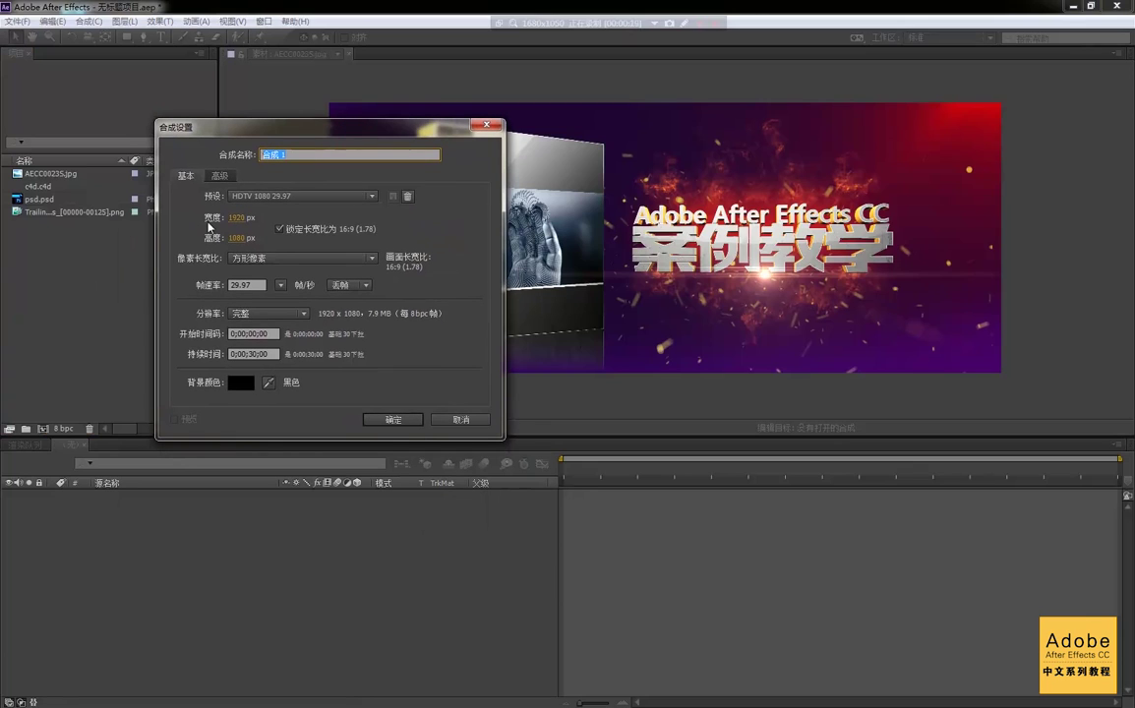
drag(317, 132, 320, 135)
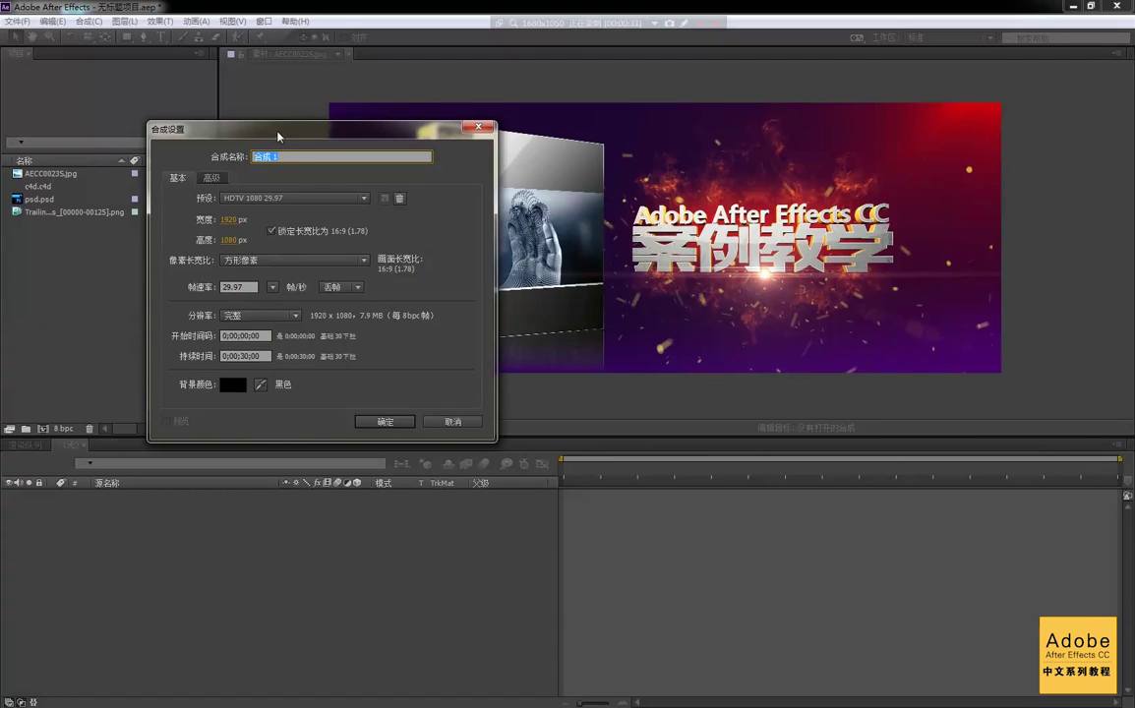
drag(279, 136, 300, 141)
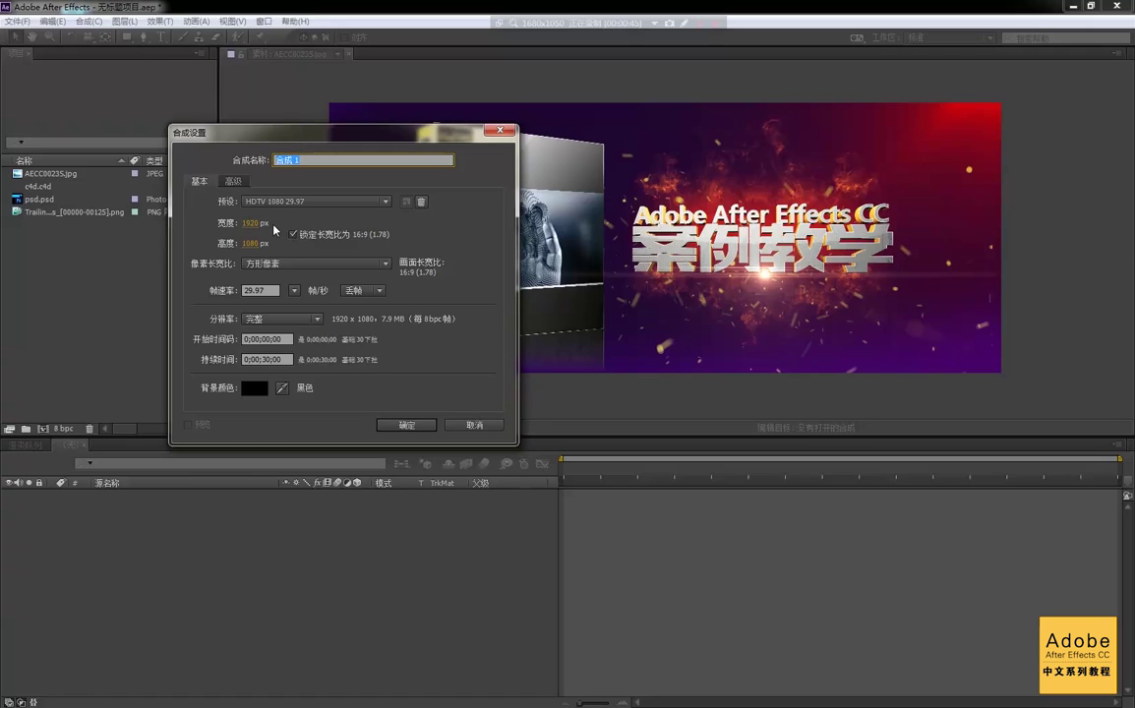
drag(342, 132, 341, 112)
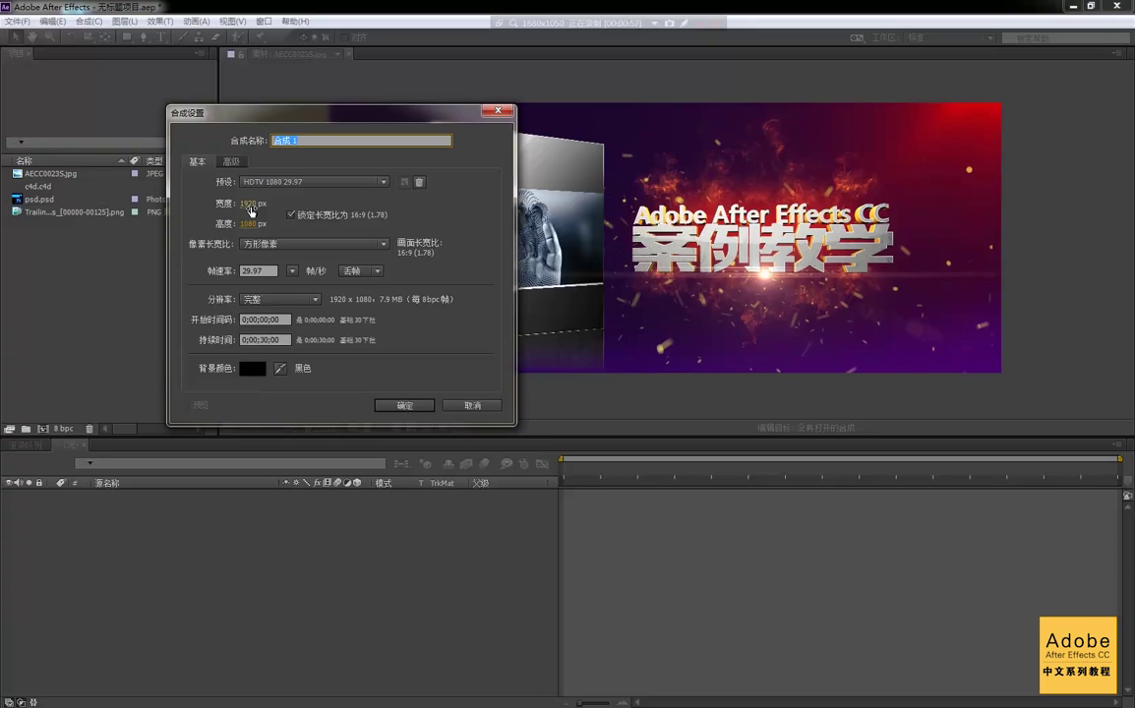
Set the composition's width to 720 px, unlock the aspect ratio, and set the height to 576 px
click(251, 206)
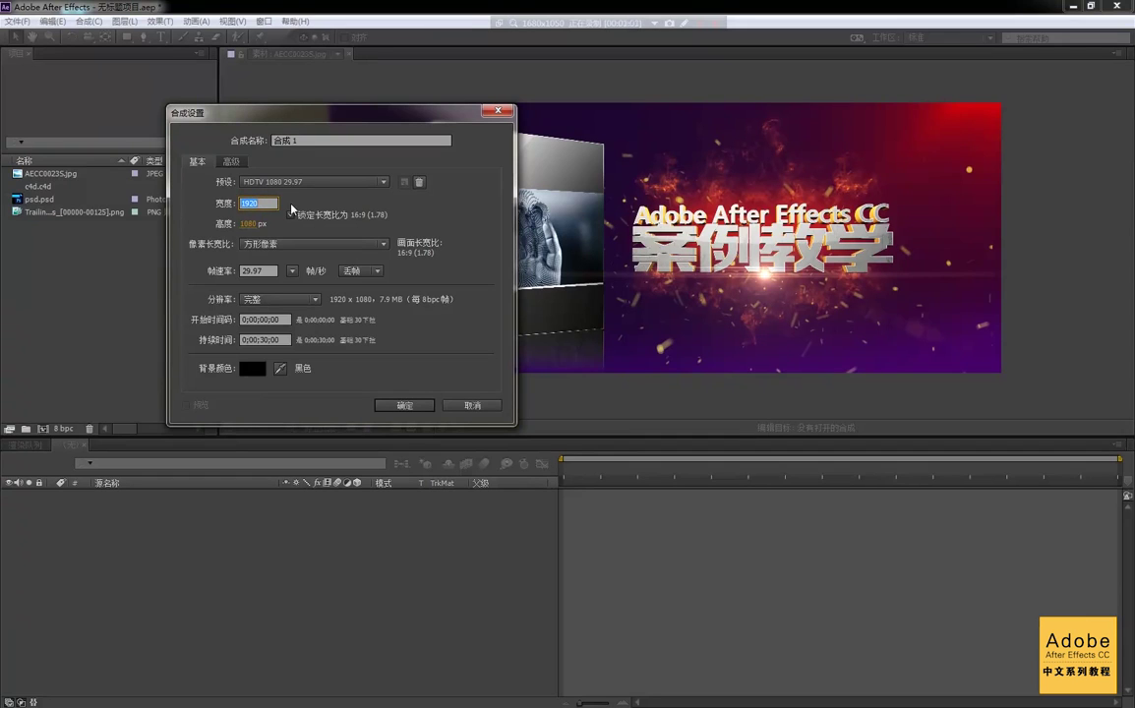
text(720)
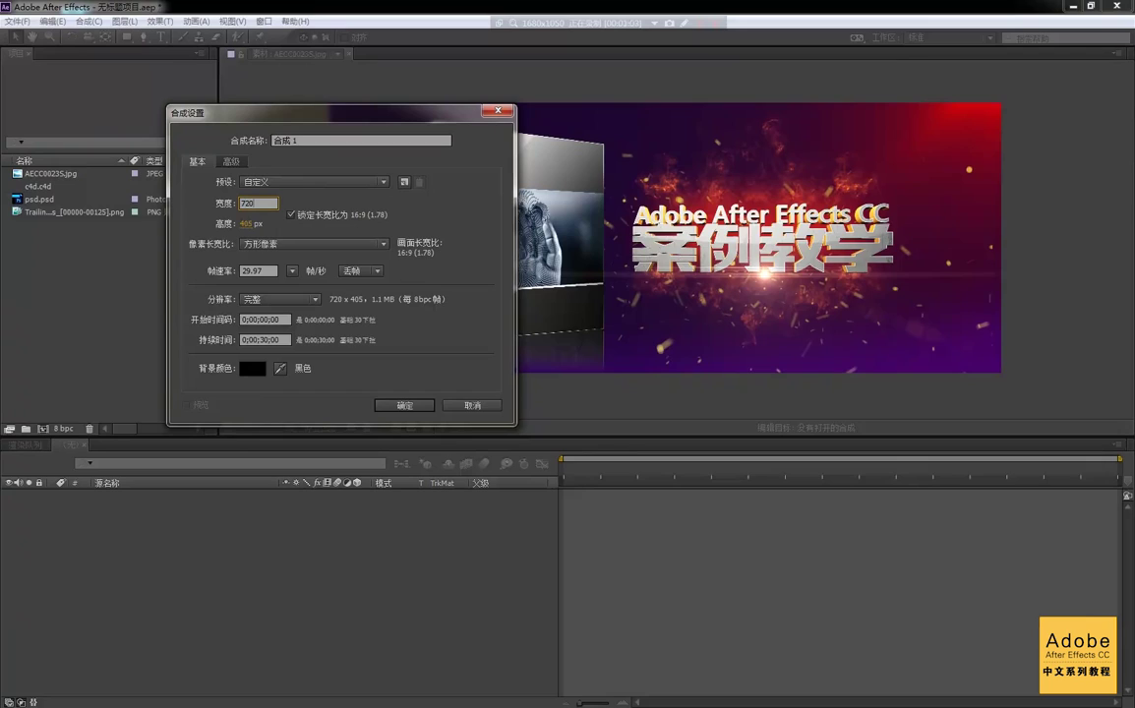
key(Return)
click(291, 214)
click(258, 224)
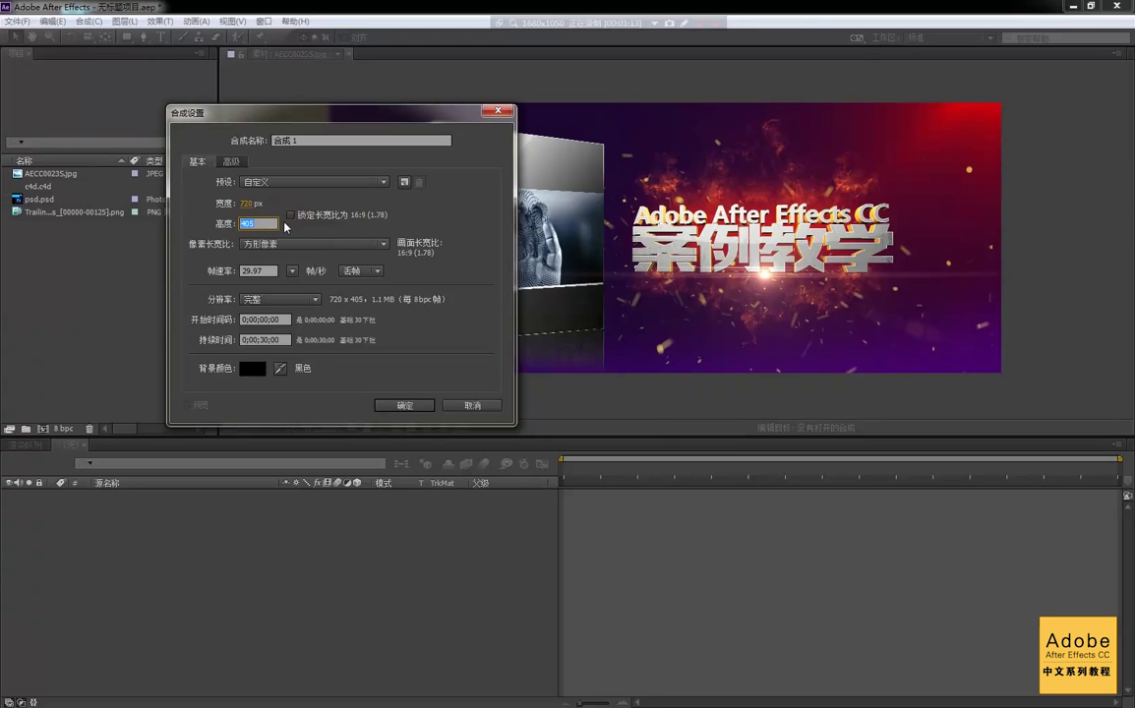
text(576)
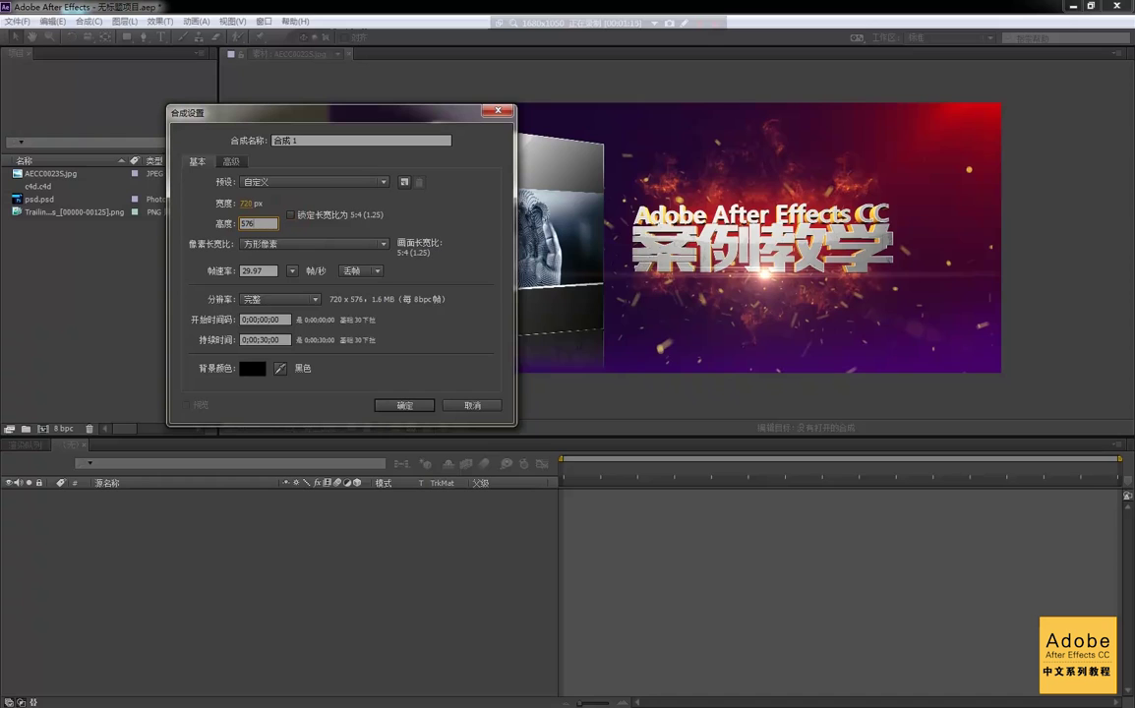
mouse_move(342, 118)
mouse_down()
mouse_move(421, 119)
mouse_move(360, 127)
mouse_up()
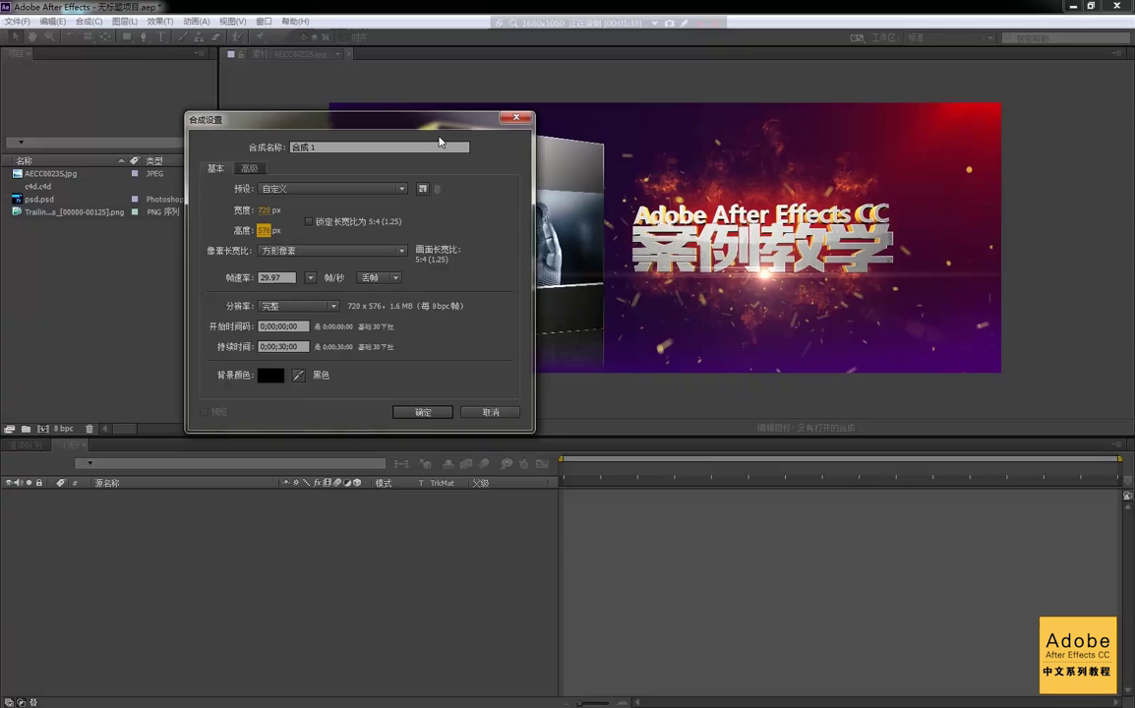
drag(370, 116, 367, 96)
click(310, 230)
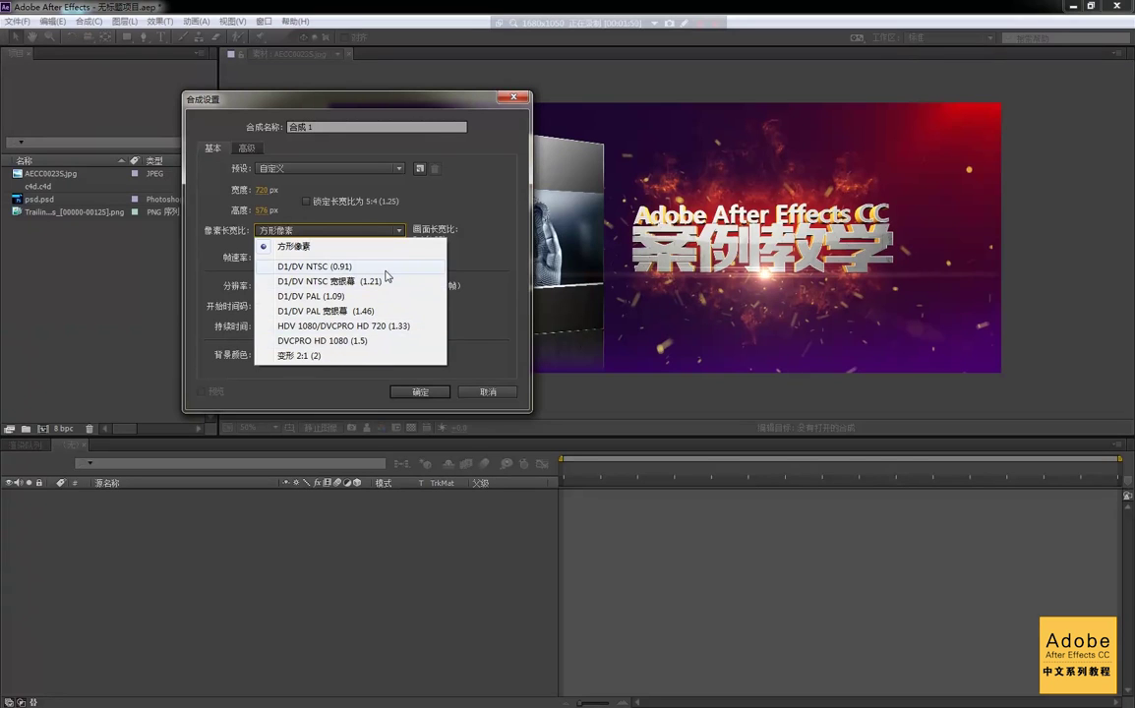
click(416, 110)
drag(416, 110, 374, 153)
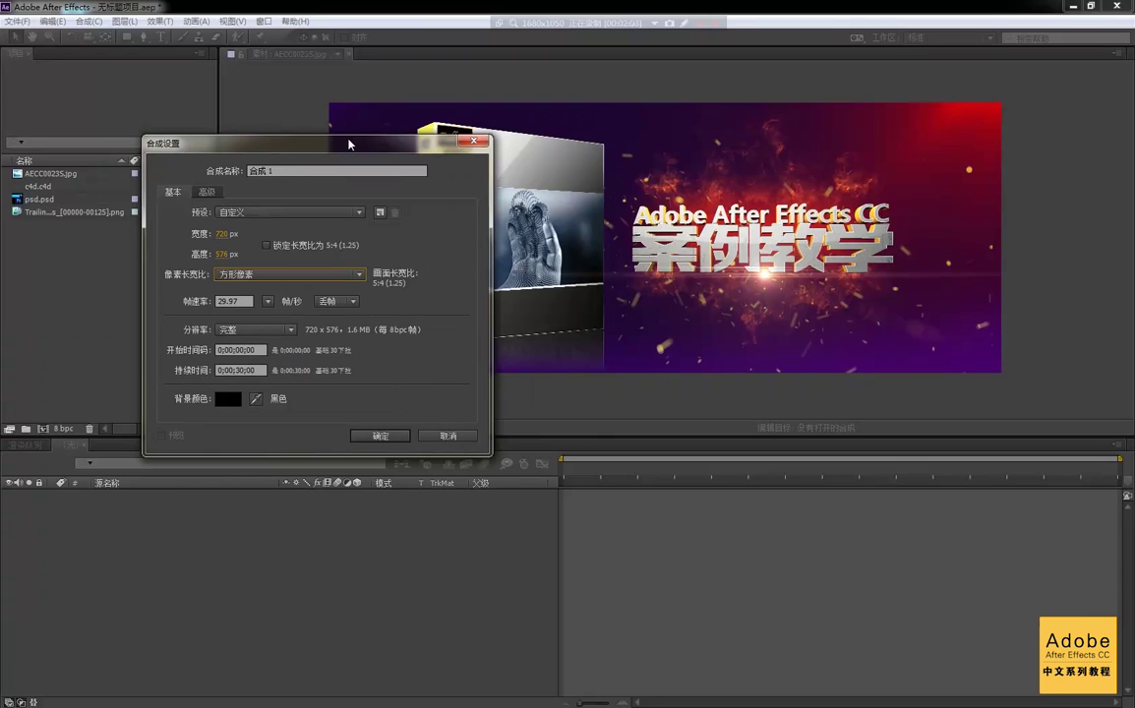
drag(349, 144, 286, 124)
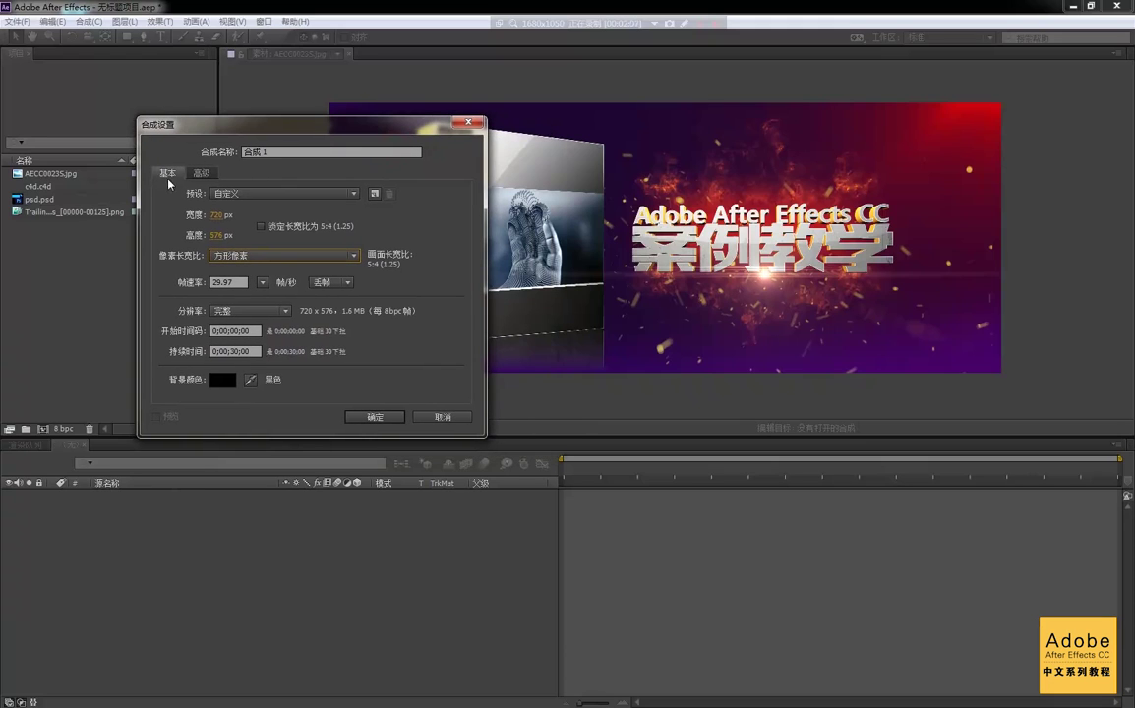
Apply the PAL D1/DV widescreen square pixel preset (PAL D1/DV 宽银幕方形像素) to the new composition
click(355, 195)
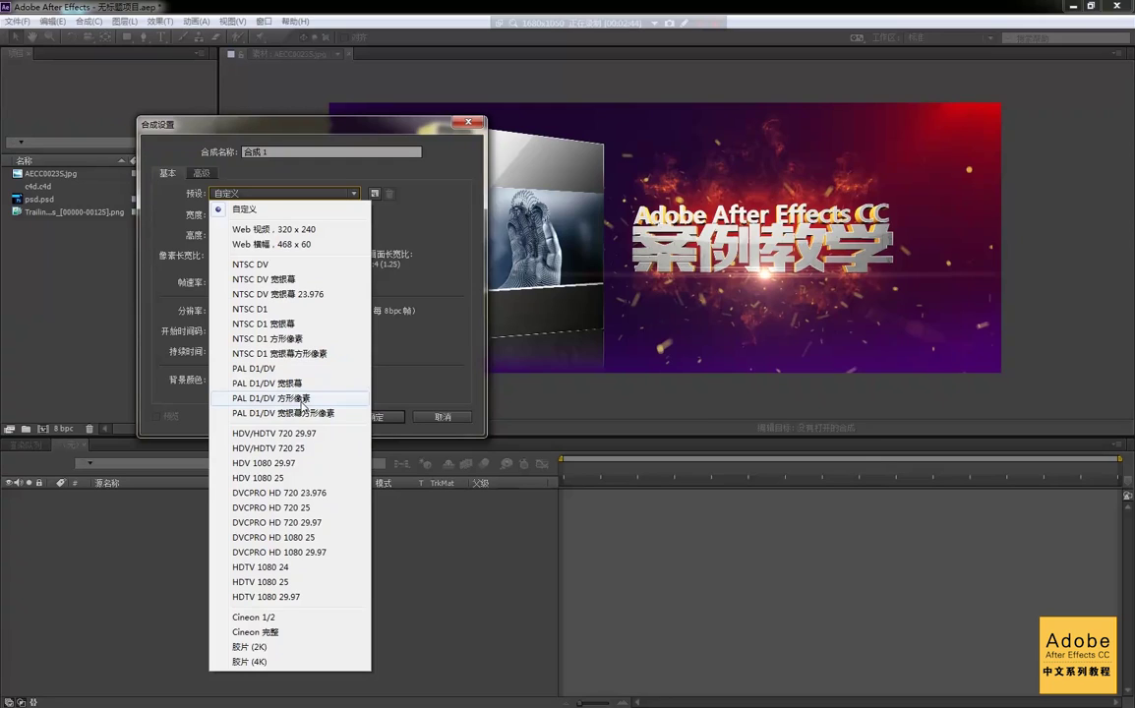
click(303, 413)
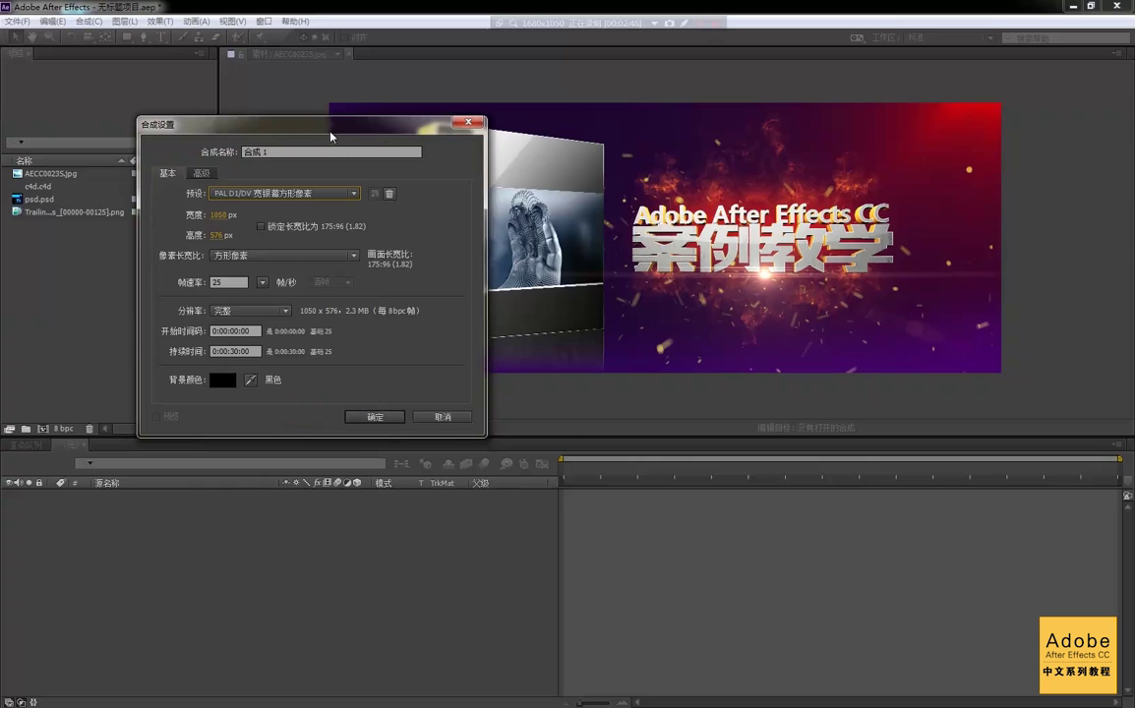
drag(331, 136, 410, 131)
Examine the available composition presets and the frame rate, keeping the PAL D1/DV widescreen square pixel preset
click(393, 193)
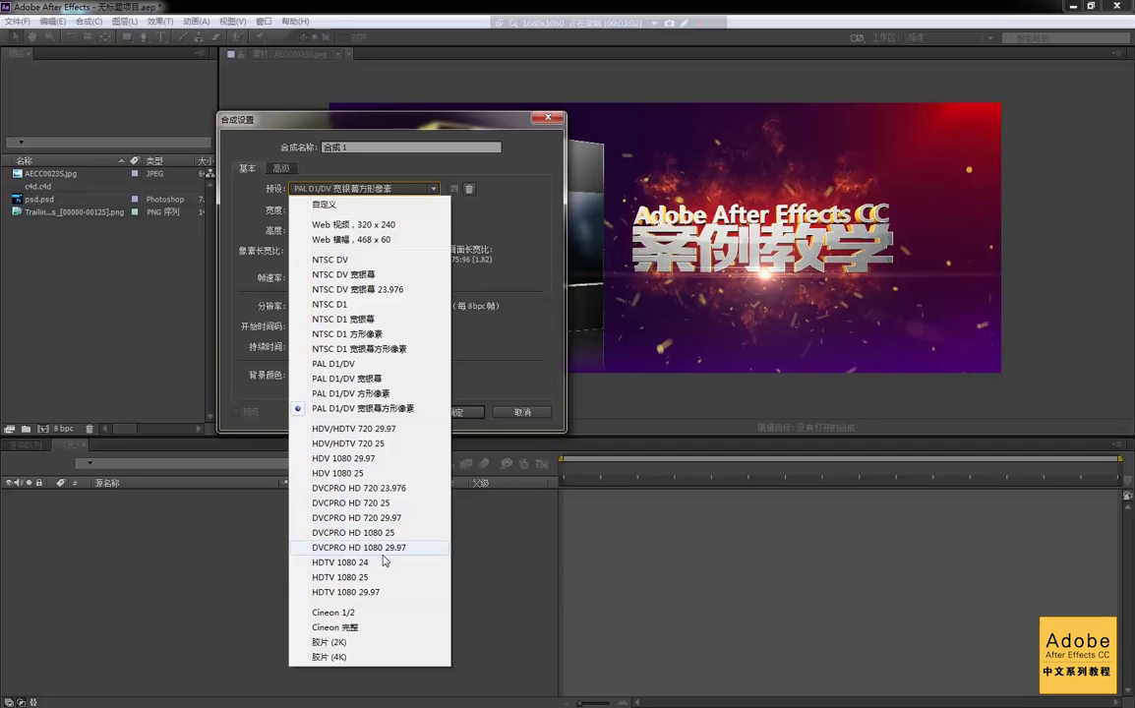
click(520, 285)
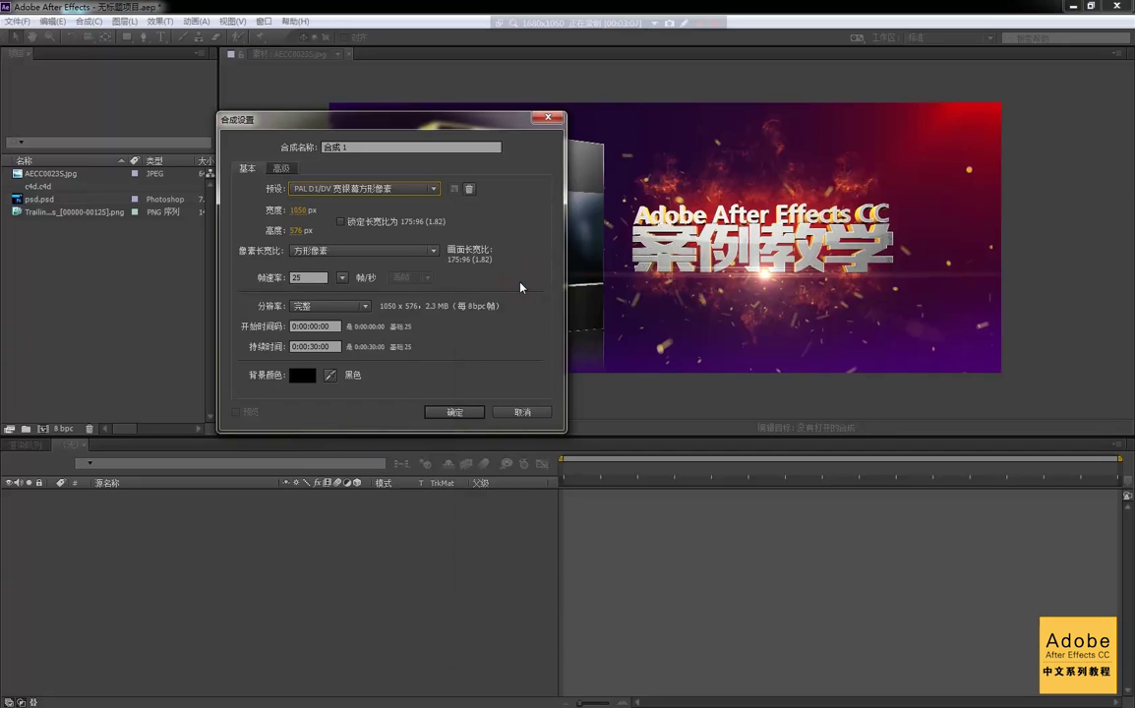
click(354, 188)
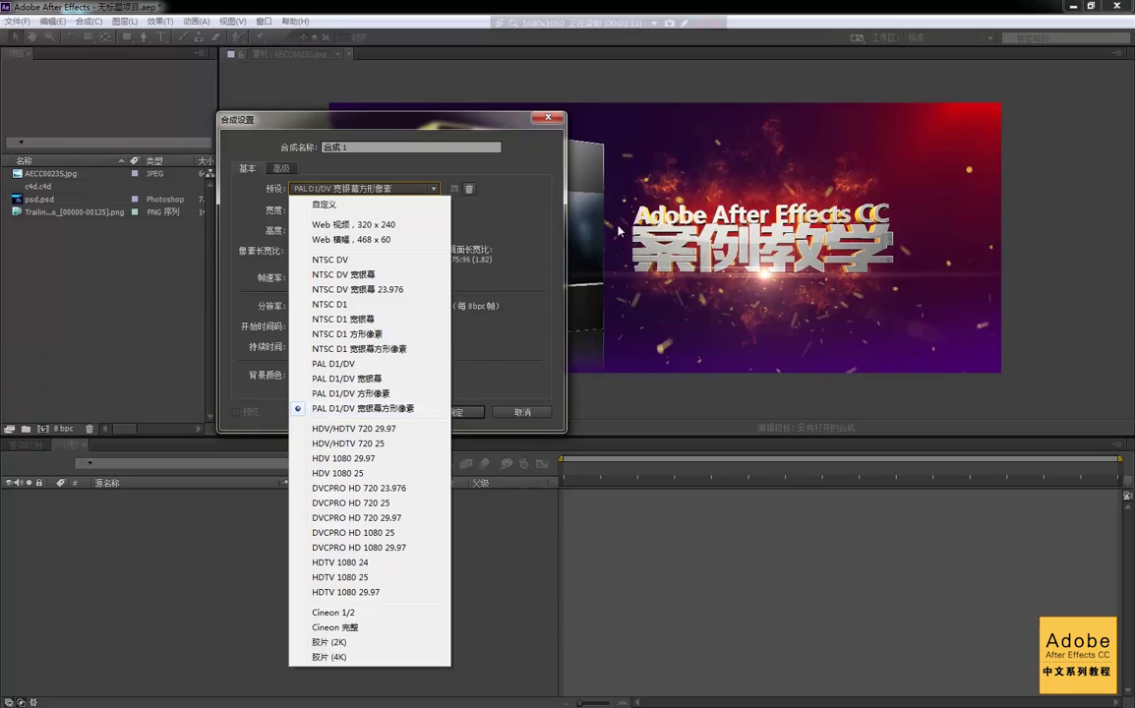
click(553, 218)
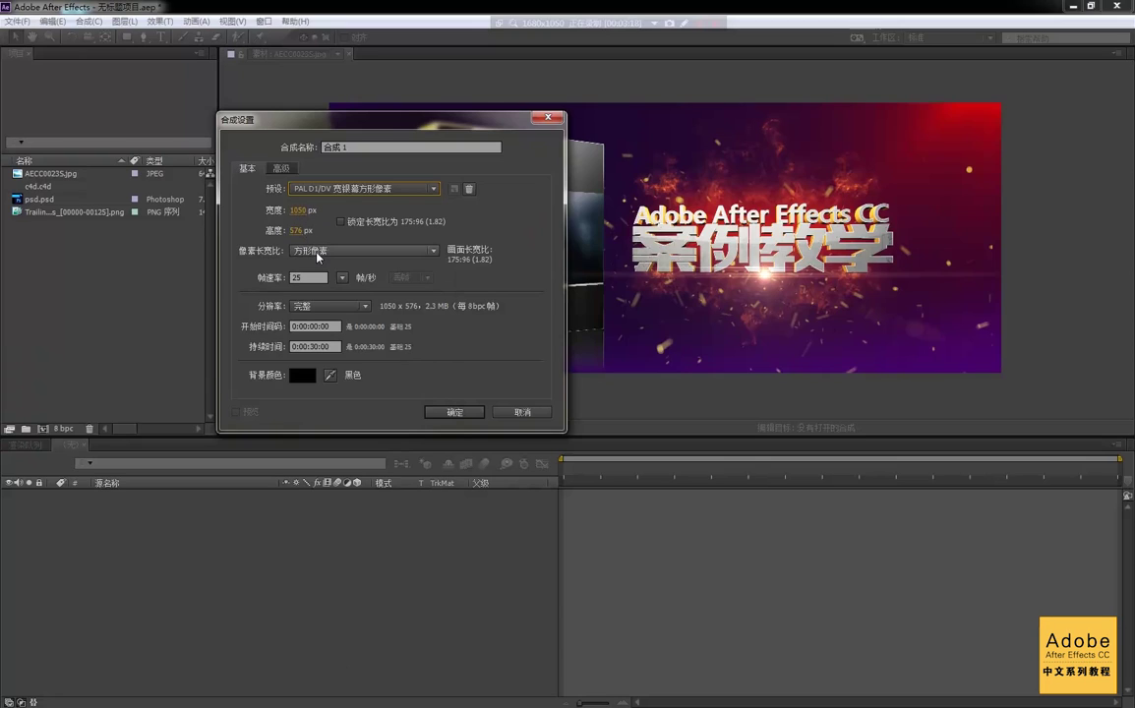
double_click(308, 277)
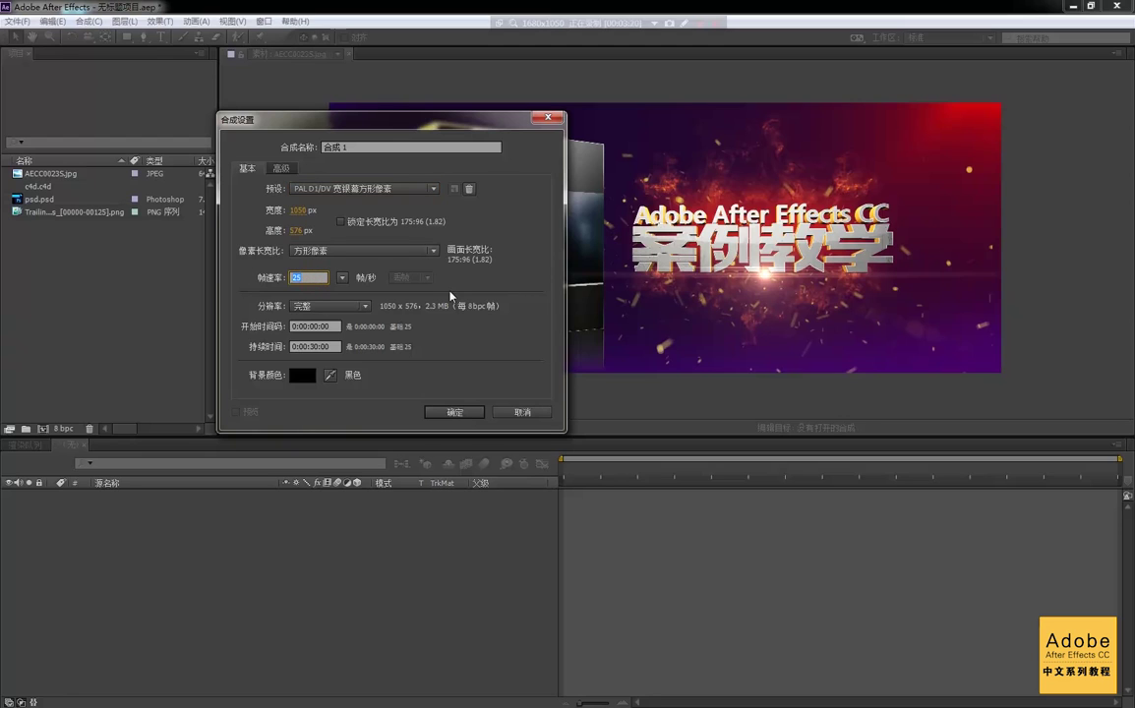
click(372, 187)
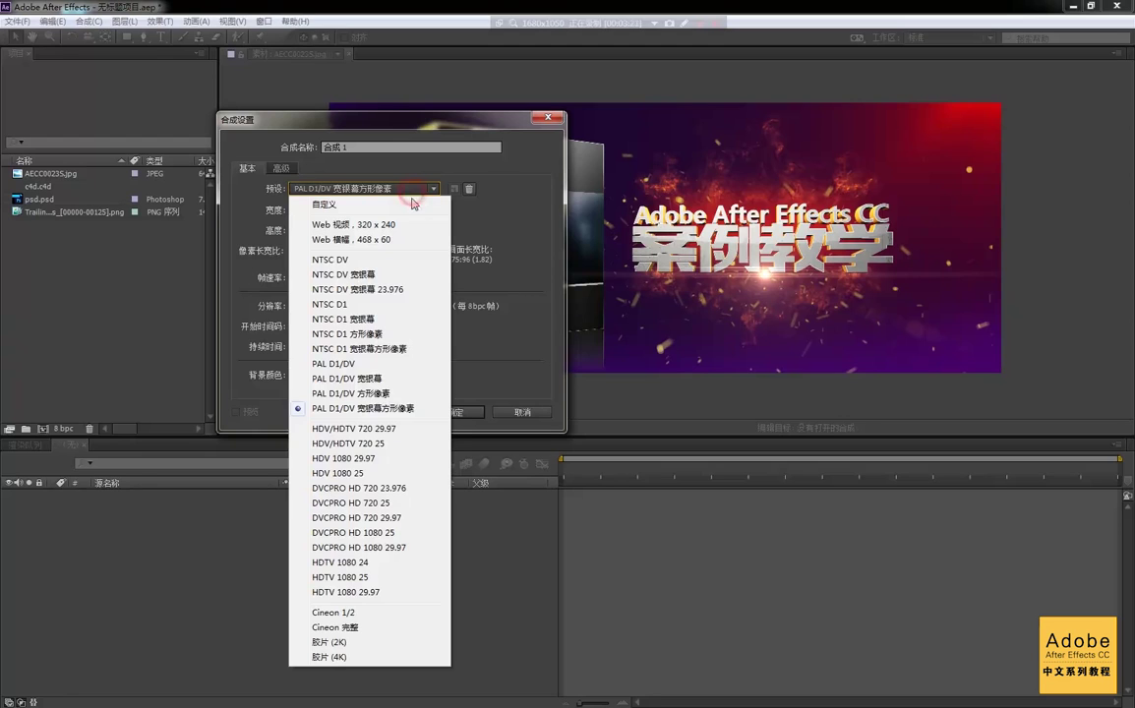
click(396, 408)
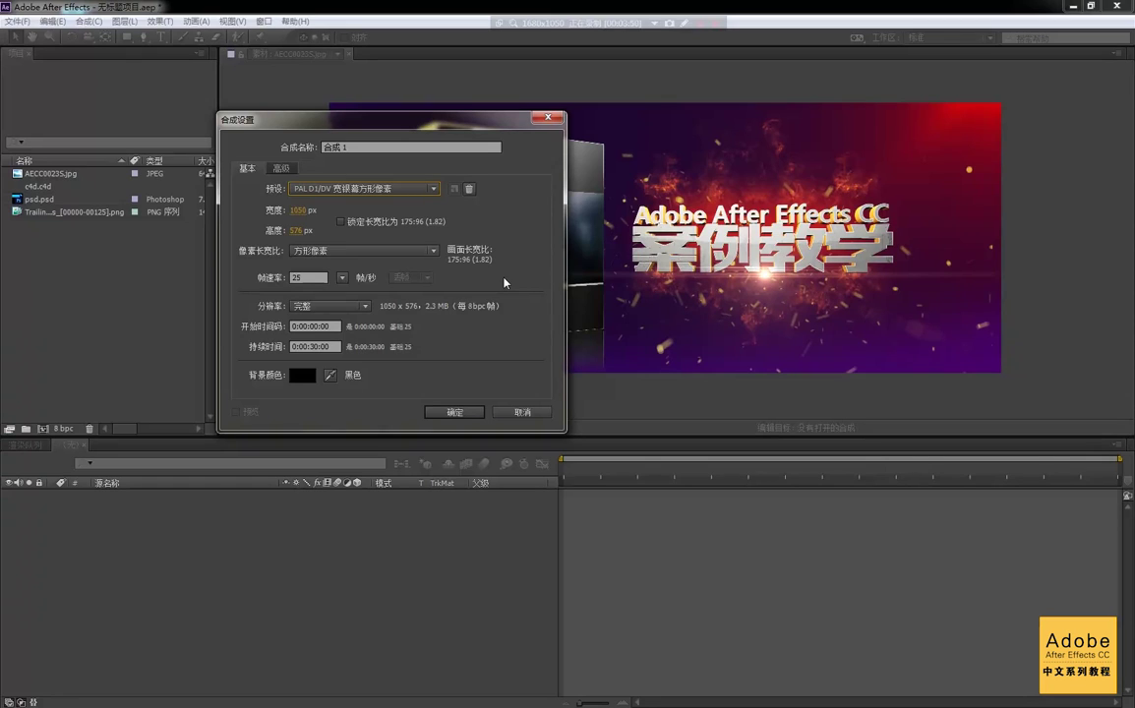
click(433, 188)
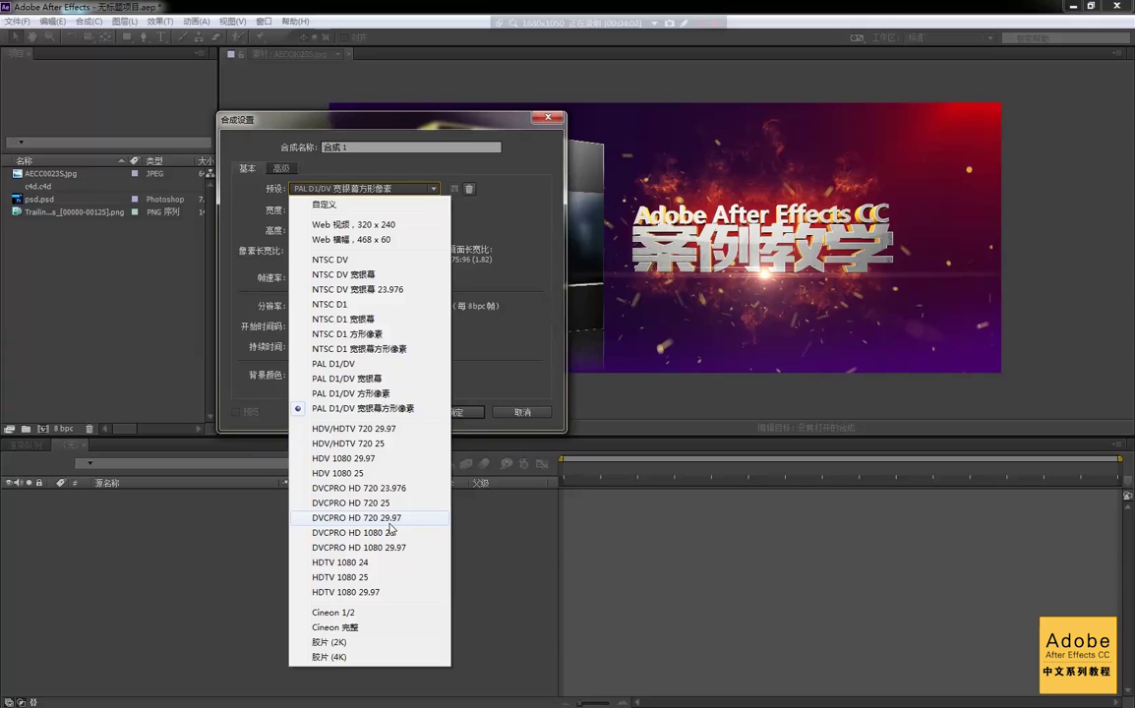
click(486, 251)
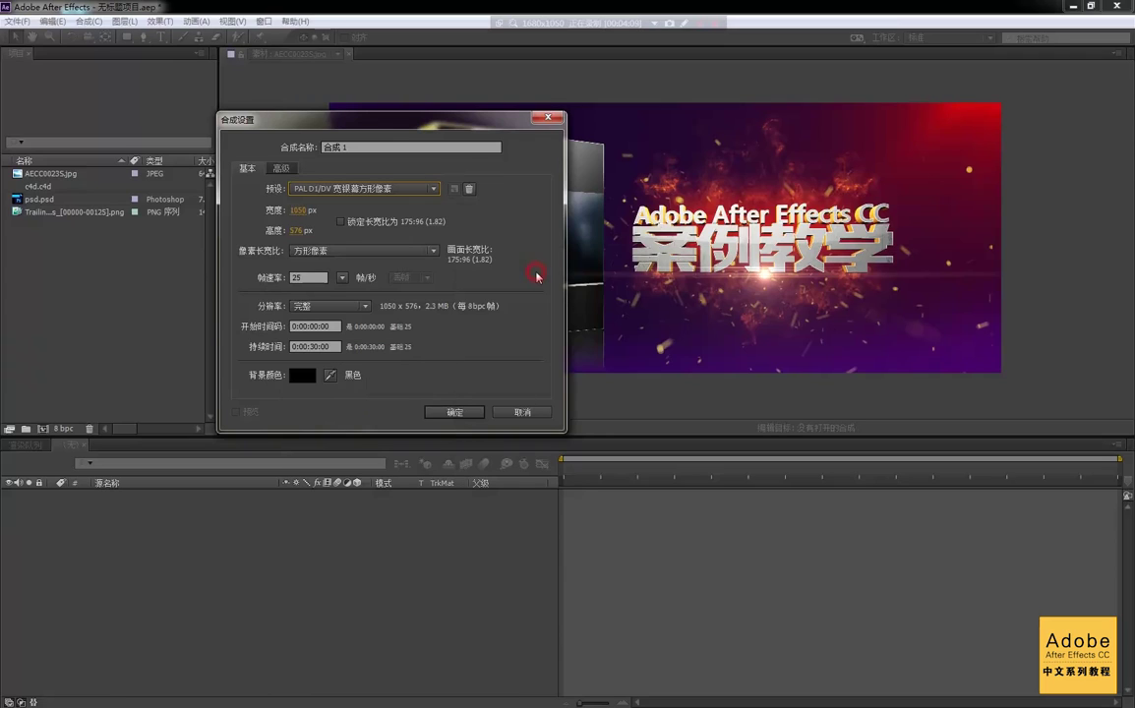
Examine the composition's frame rate, resolution options and start timecode
click(309, 277)
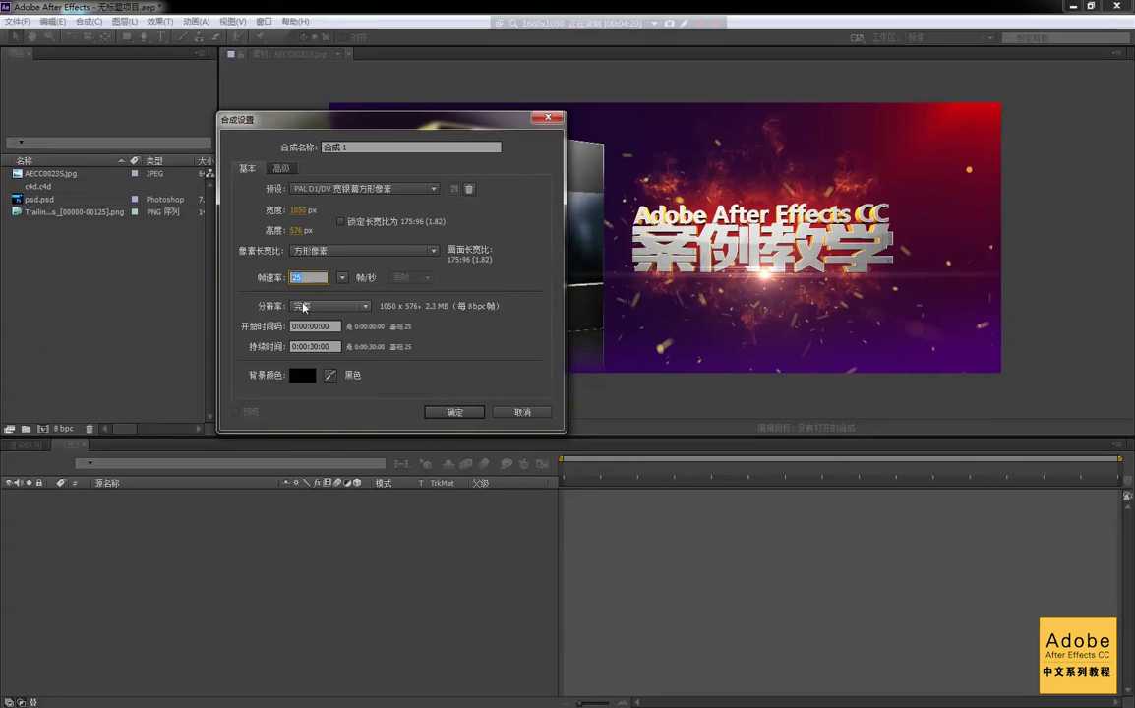
drag(351, 121, 374, 101)
click(341, 299)
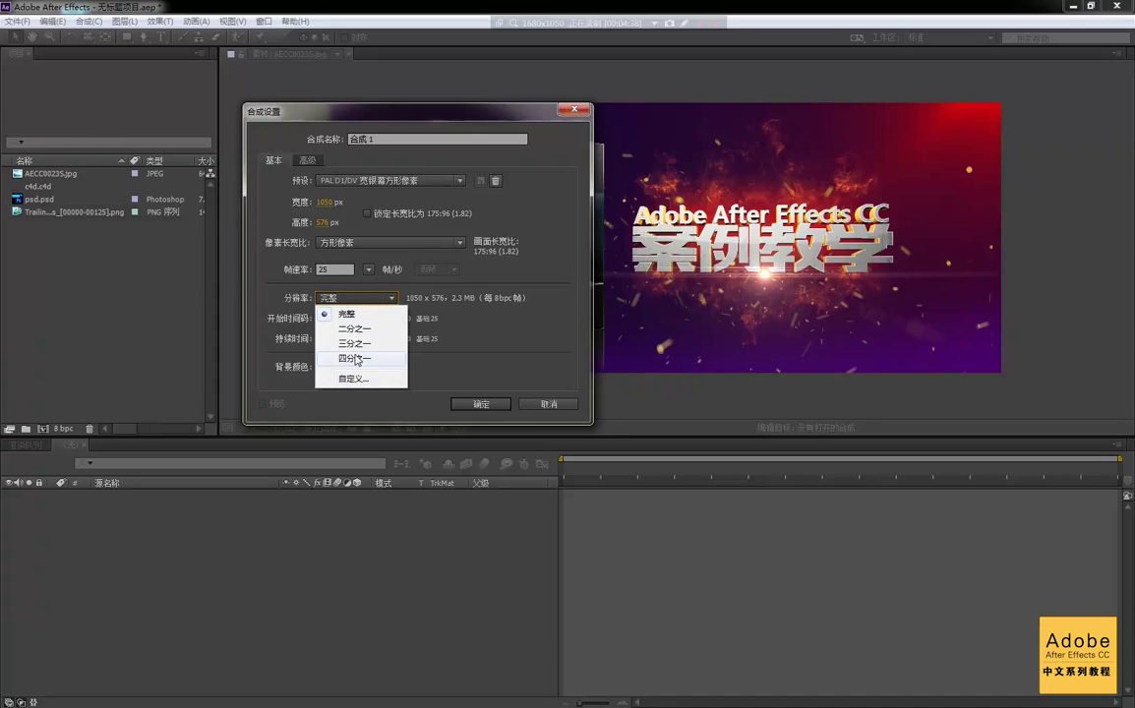
click(272, 285)
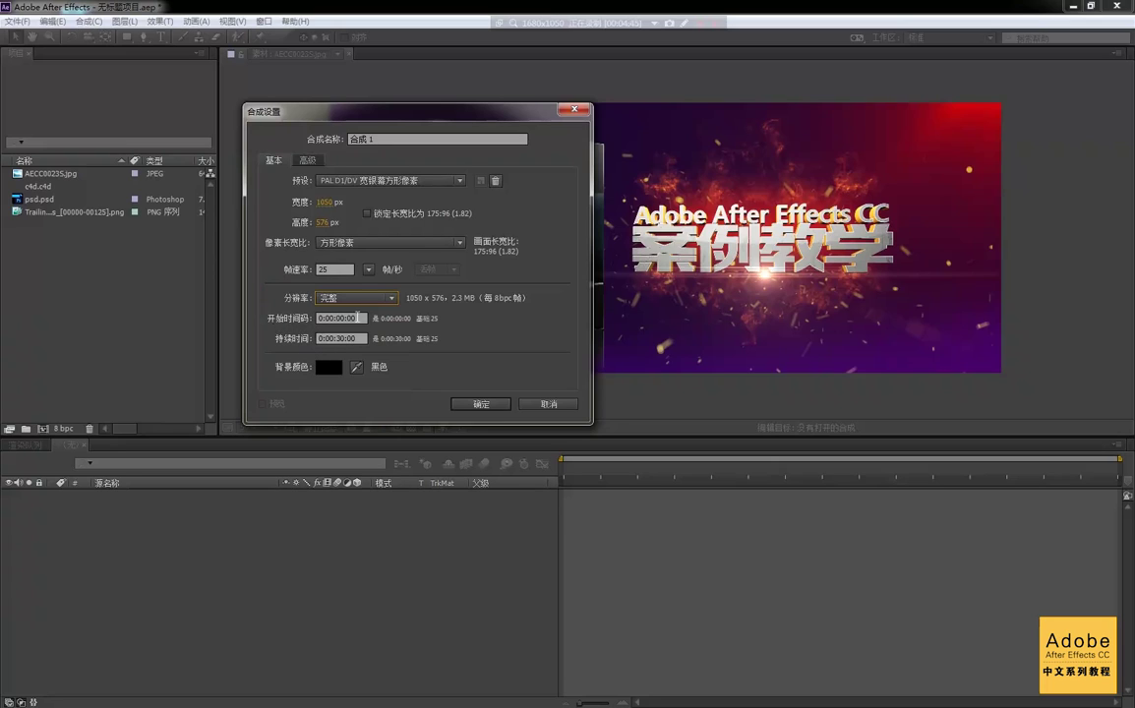
click(365, 319)
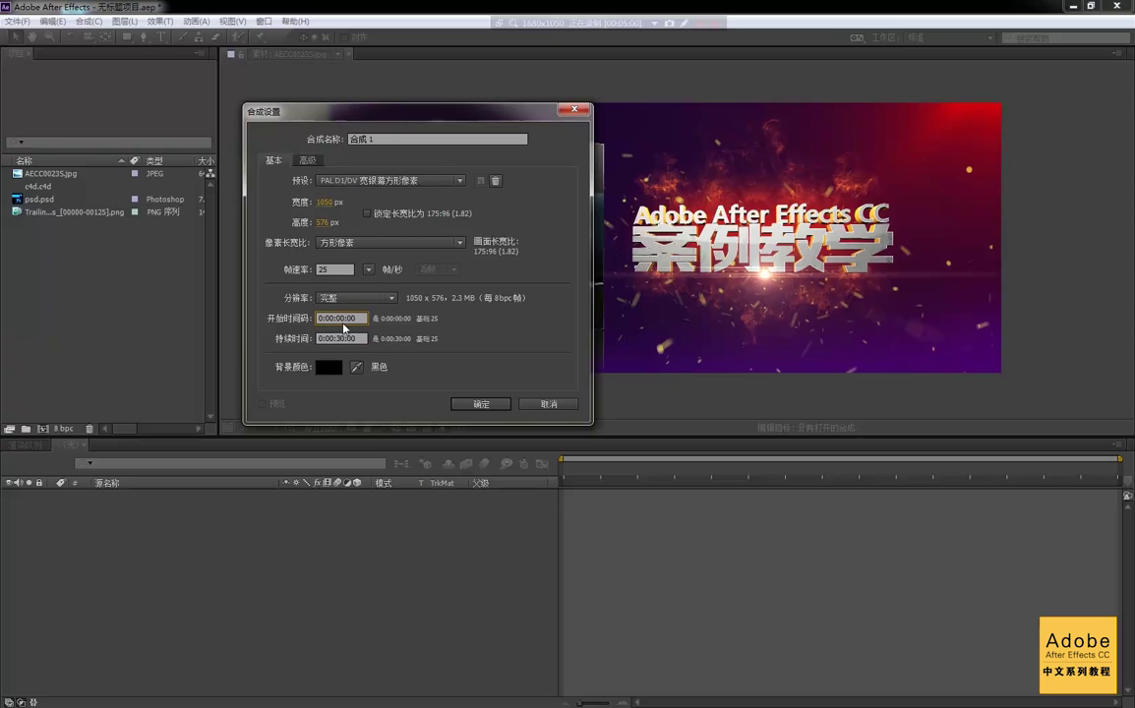
double_click(351, 318)
drag(351, 318, 292, 314)
drag(379, 119, 384, 113)
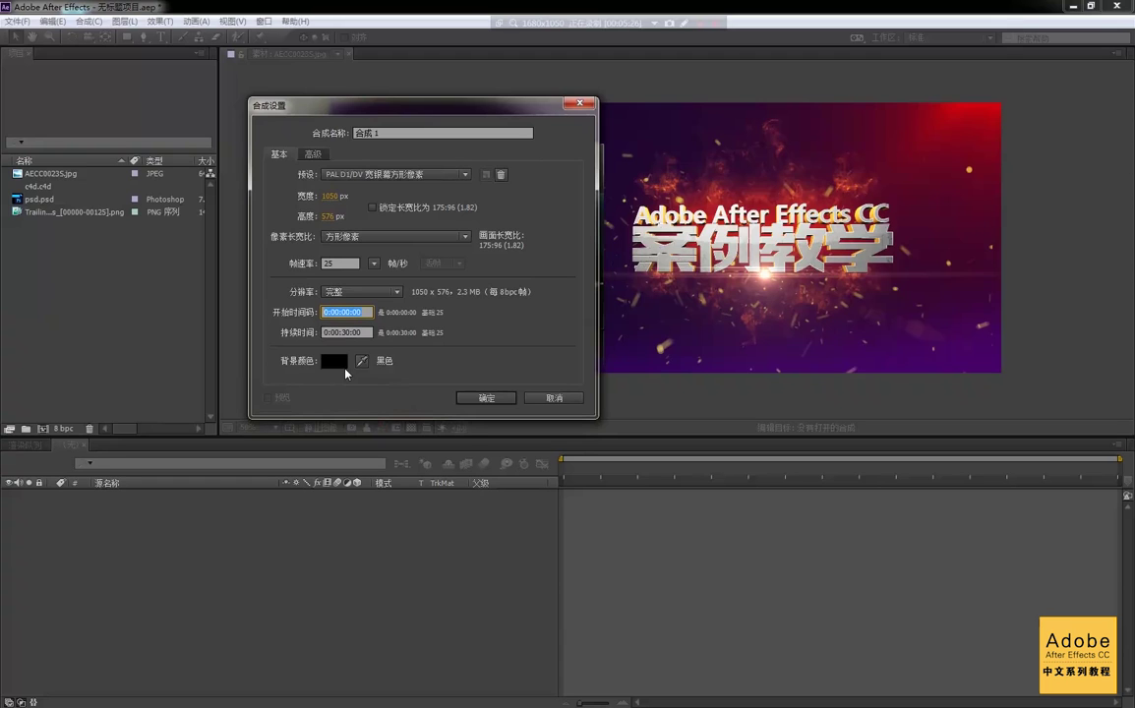
drag(484, 121, 482, 129)
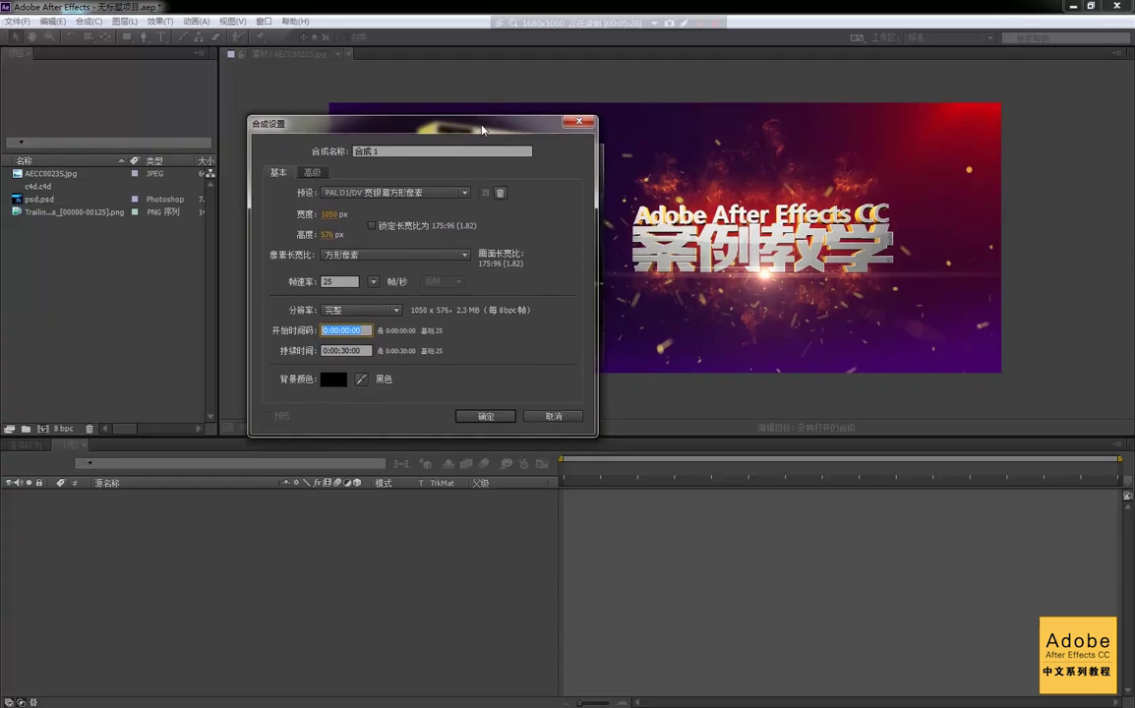
Accept the composition settings to create the new composition
click(503, 252)
click(491, 416)
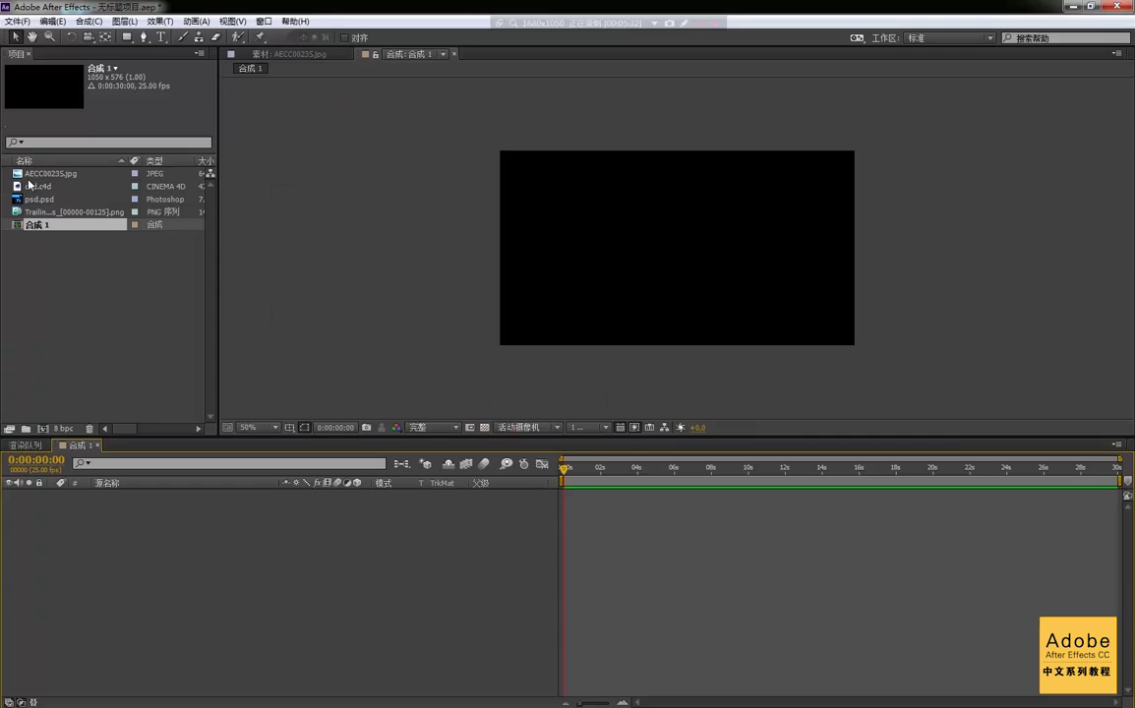
click(34, 227)
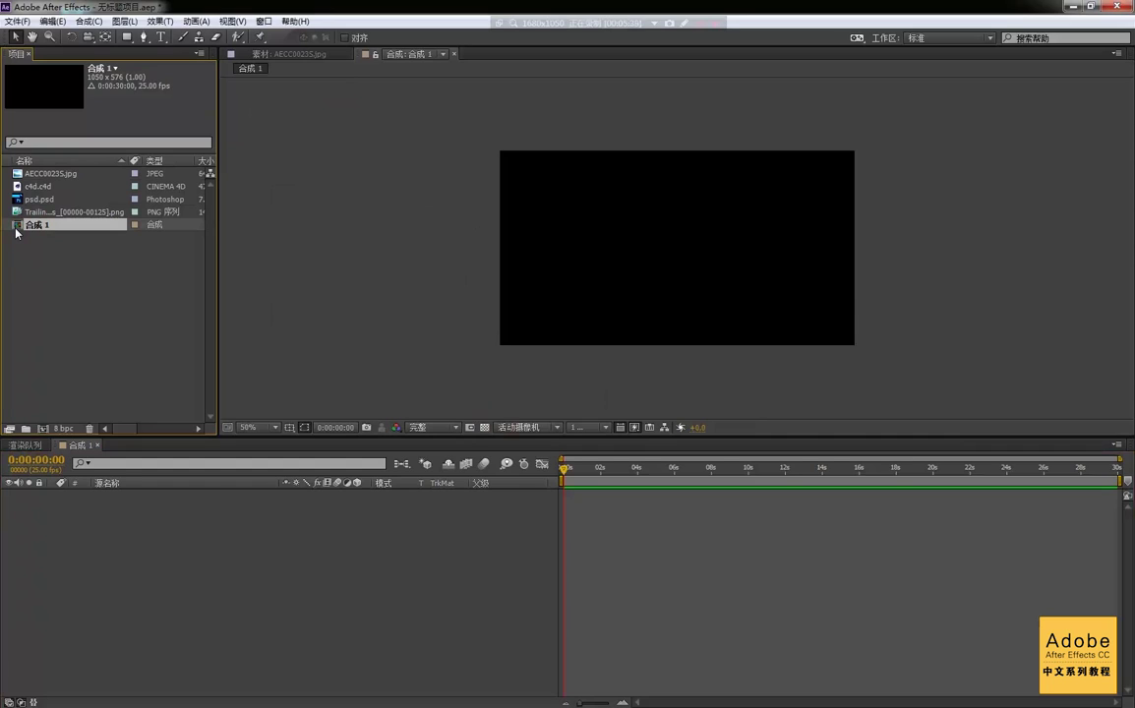
click(64, 281)
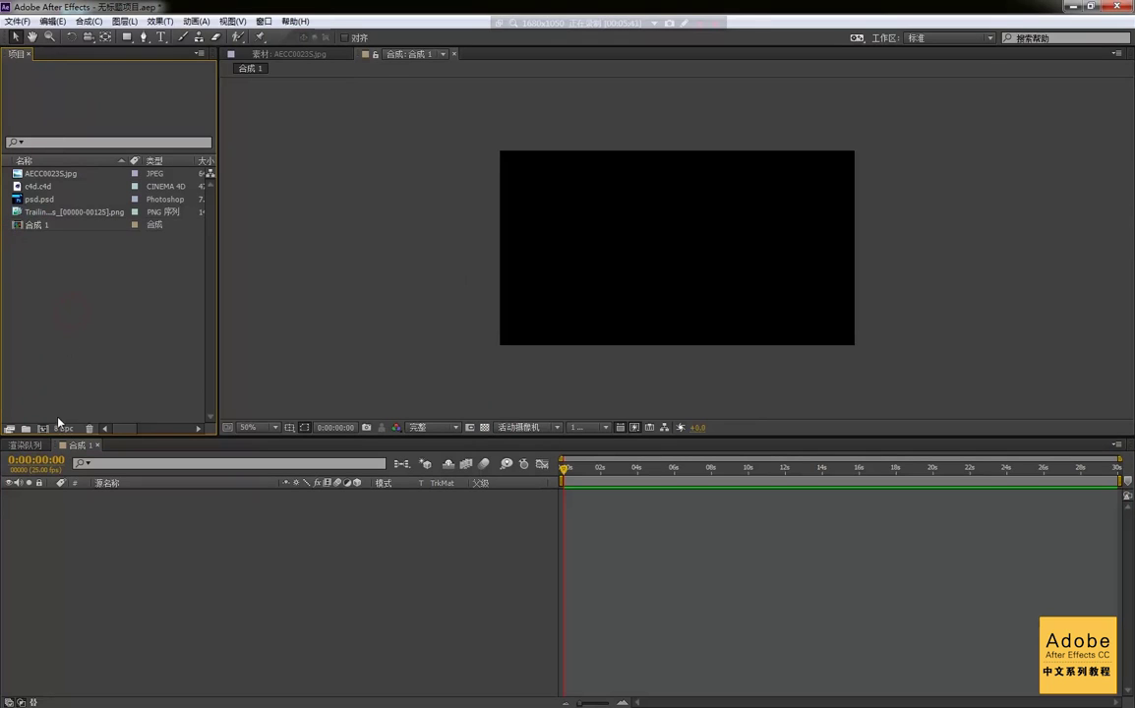
click(43, 430)
click(587, 119)
click(23, 224)
click(36, 260)
click(43, 228)
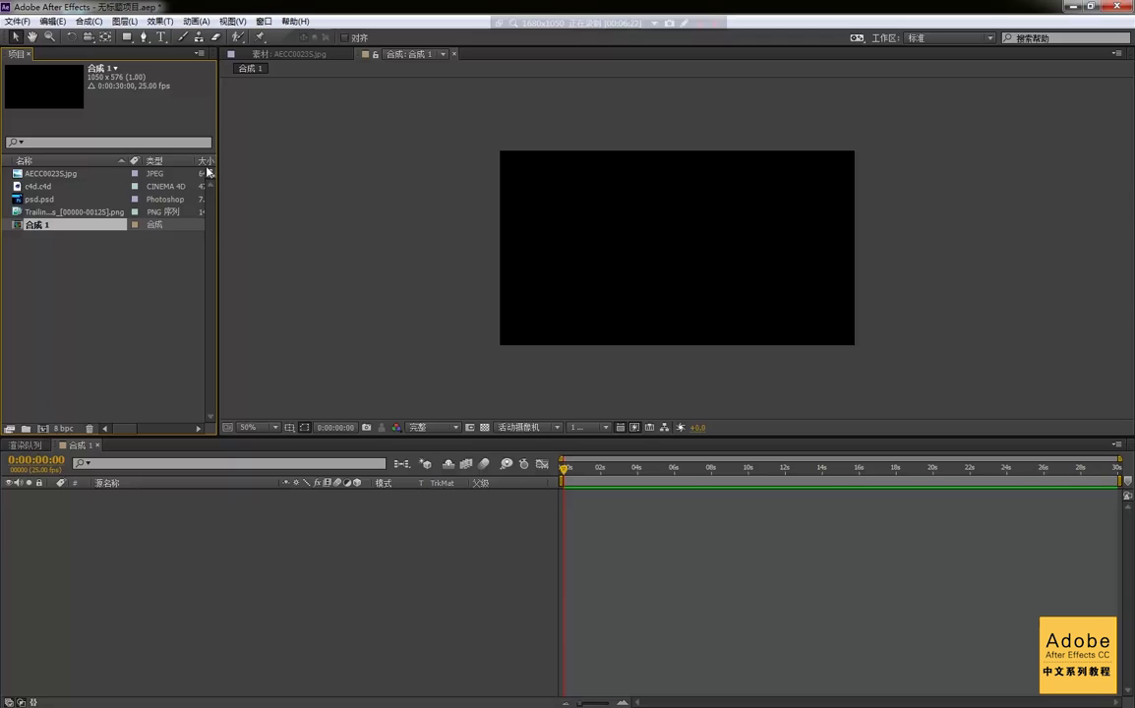
Add the AECC0023S.jpg footage to the composition's timeline and delete that layer again
drag(59, 175, 505, 523)
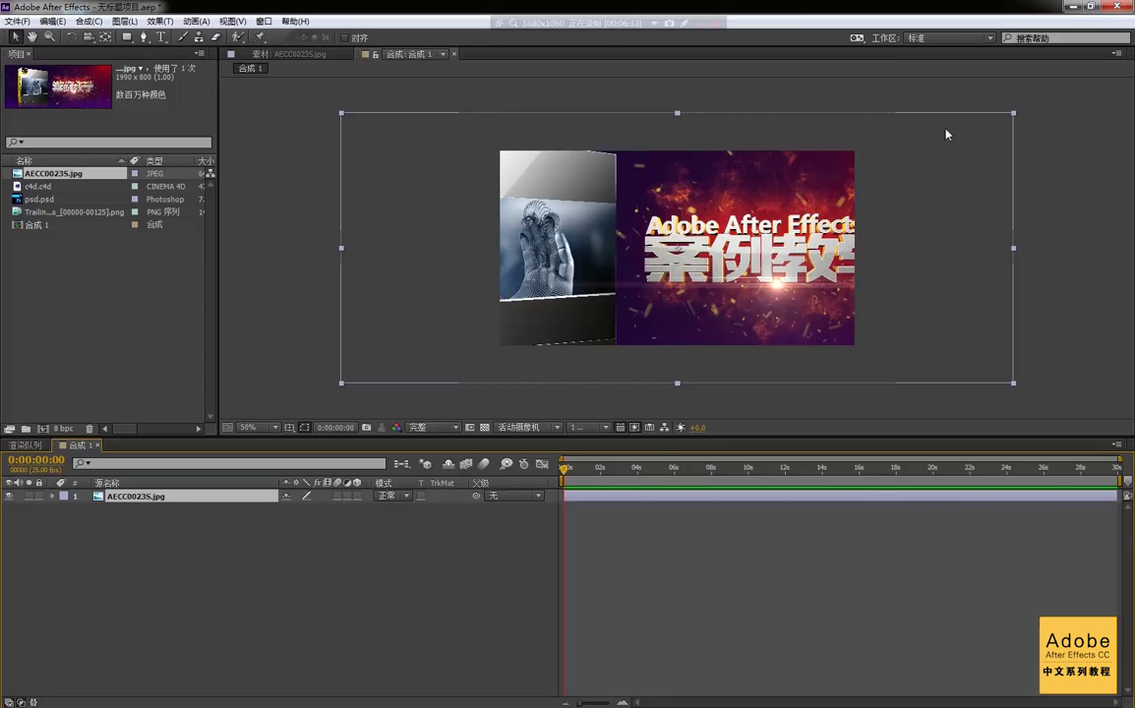
click(175, 496)
key(Delete)
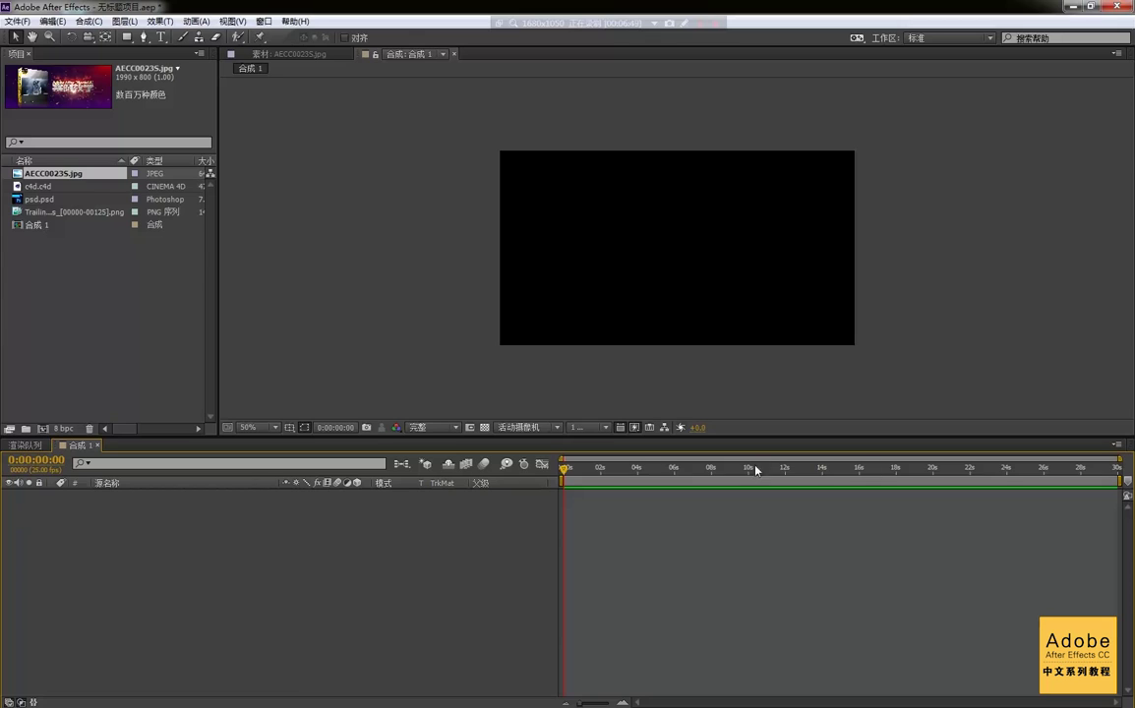
Change the frame rate of composition 合成 1 to 30 frames per second in its composition settings
click(41, 228)
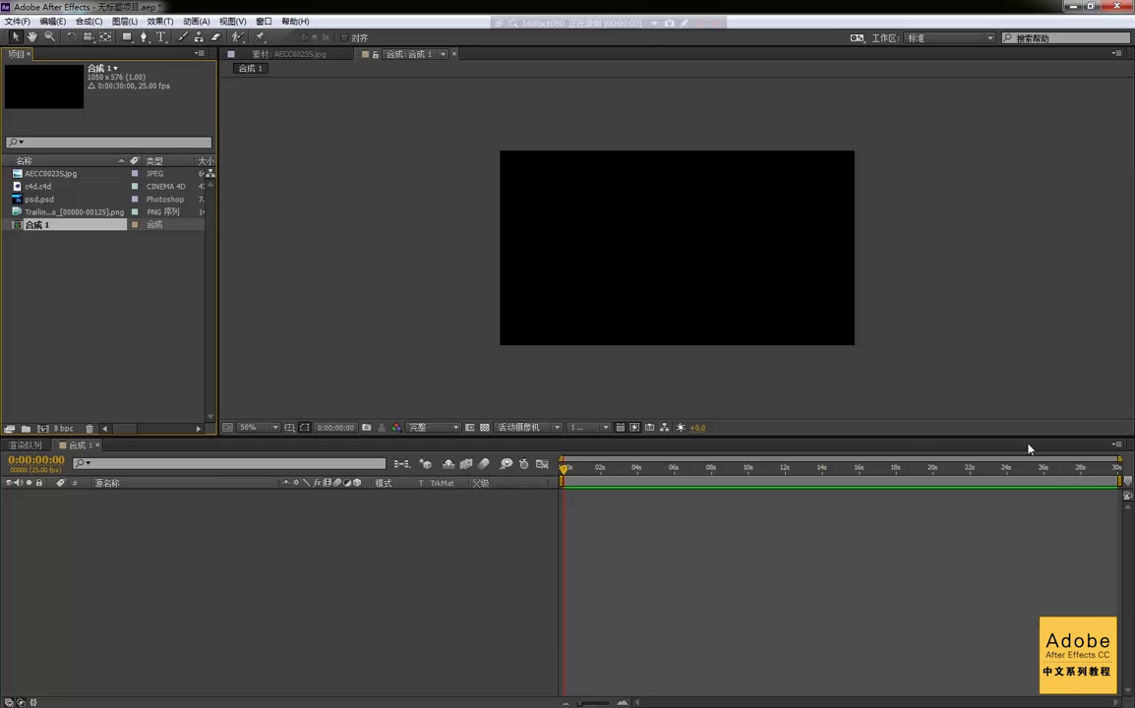
click(1120, 446)
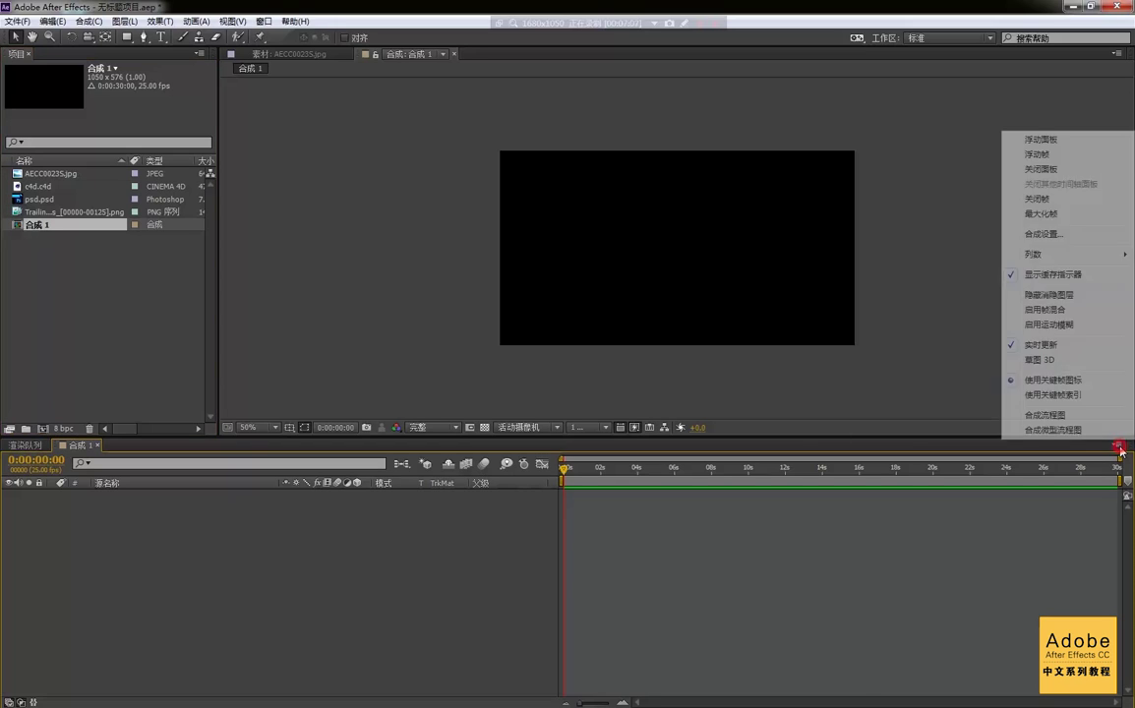
click(1075, 240)
drag(421, 127, 541, 152)
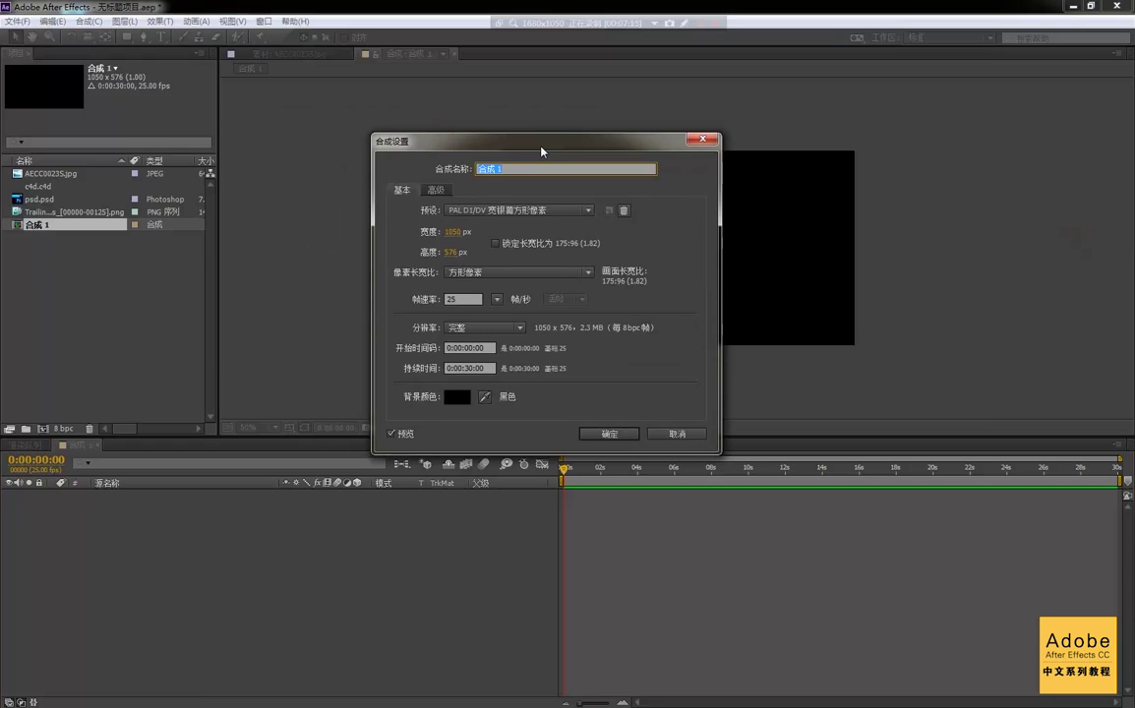
click(464, 299)
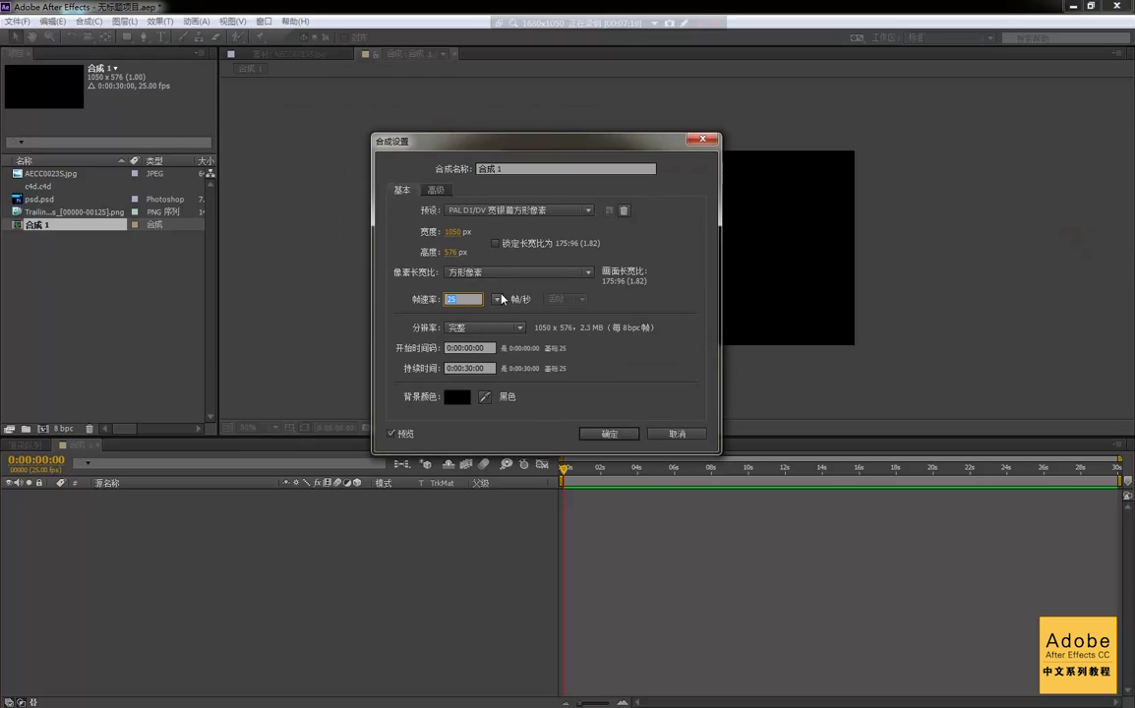
text(30)
click(610, 434)
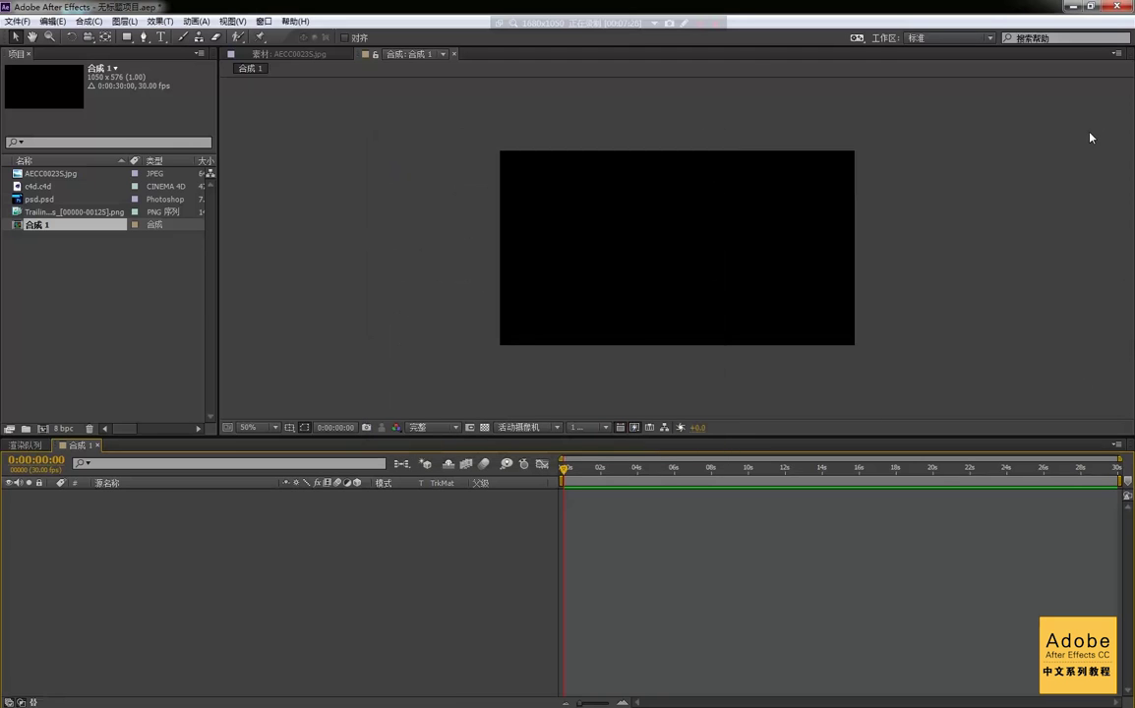
Create a second composition named 合成 2 with the offered settings of 1050 x 576 px, 30 fps and 30 seconds
click(81, 264)
click(36, 225)
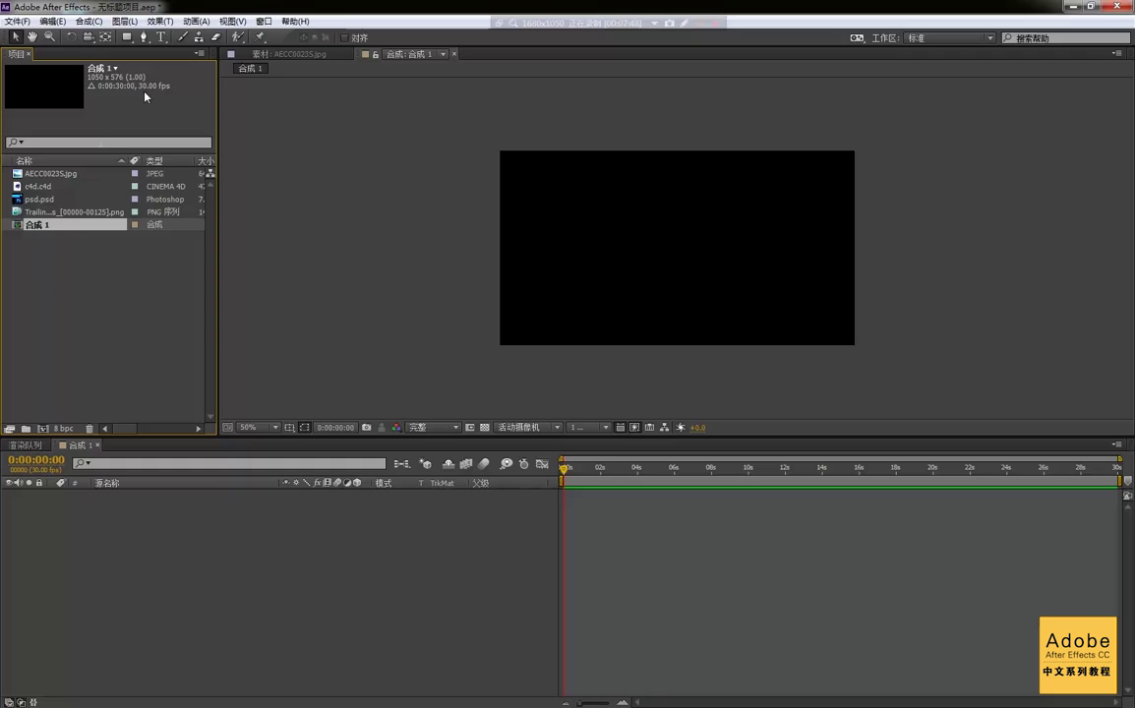
click(64, 244)
click(35, 228)
right_click(65, 246)
click(158, 256)
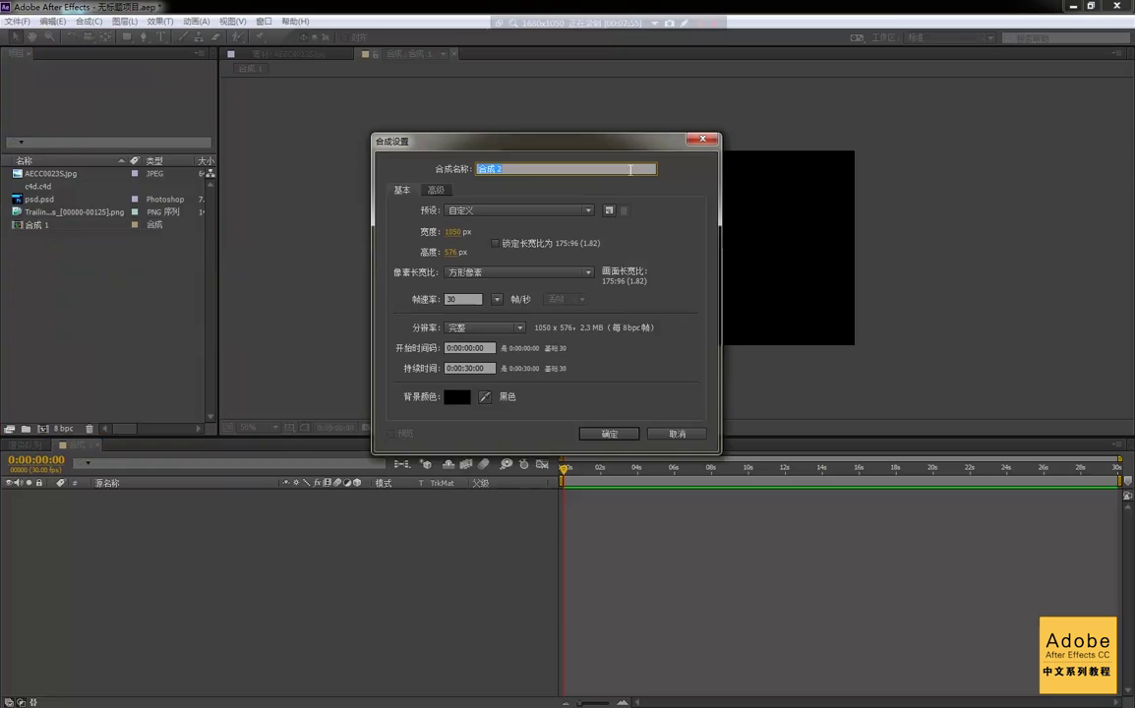
click(631, 170)
click(588, 434)
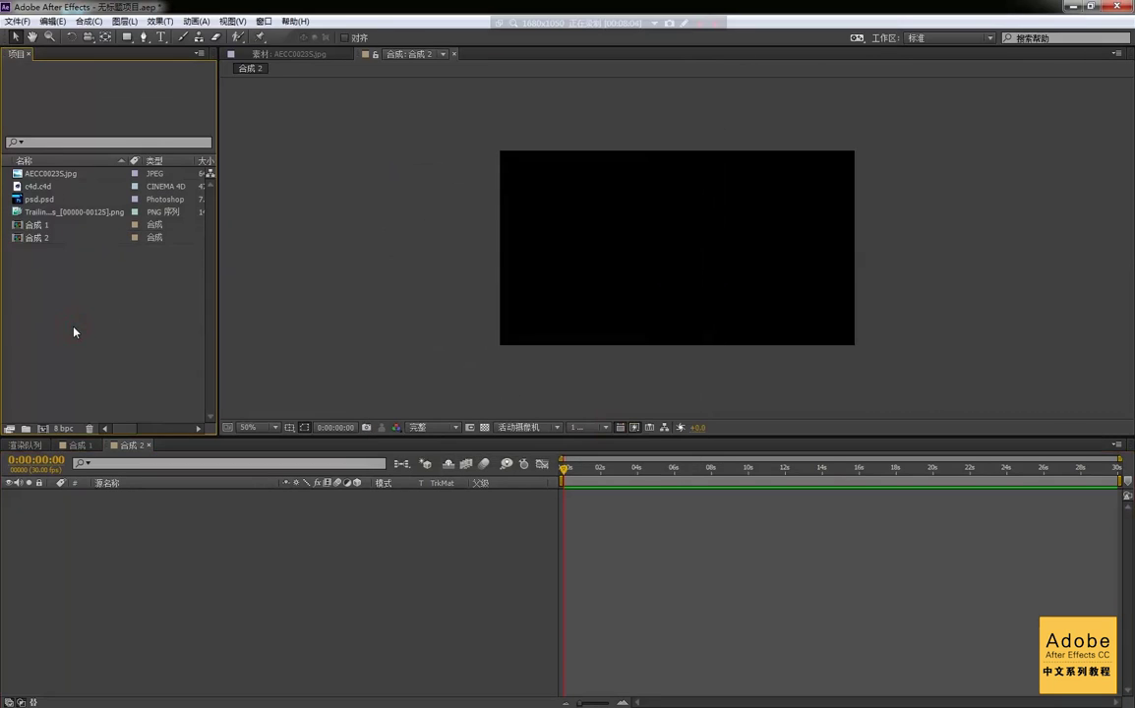
click(36, 239)
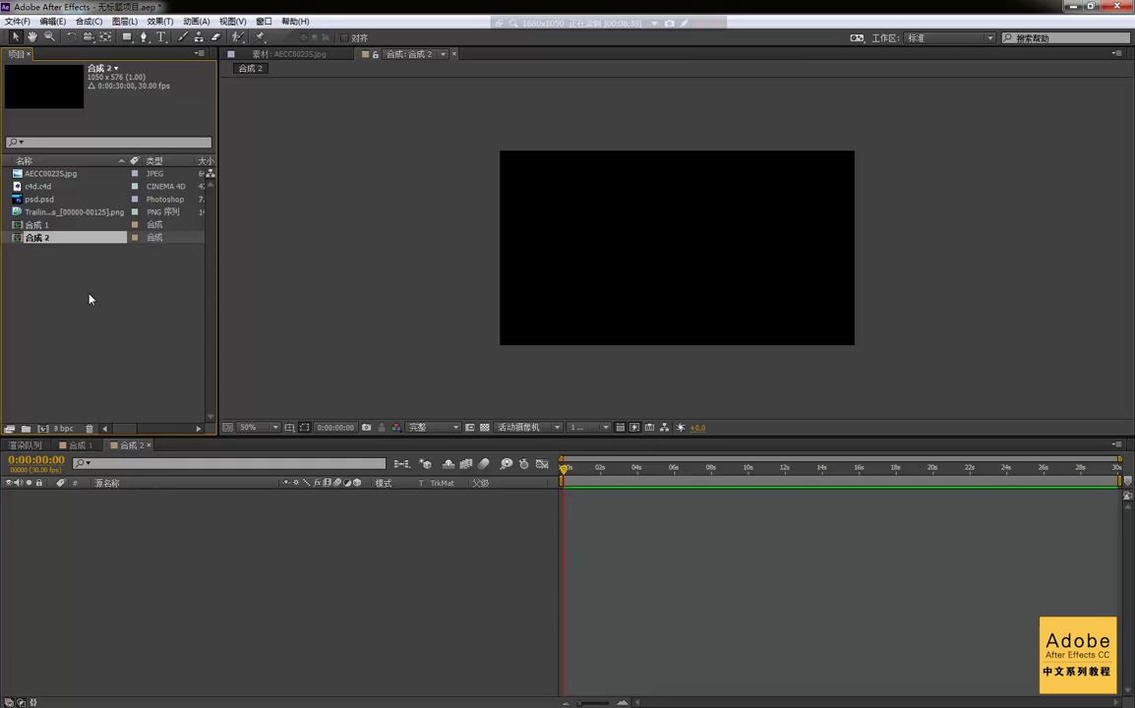
Add the AECC0023S.jpg footage to the timeline of 合成 1 and scale the layer down to the height of the composition frame
click(81, 268)
click(40, 225)
drag(143, 228, 84, 452)
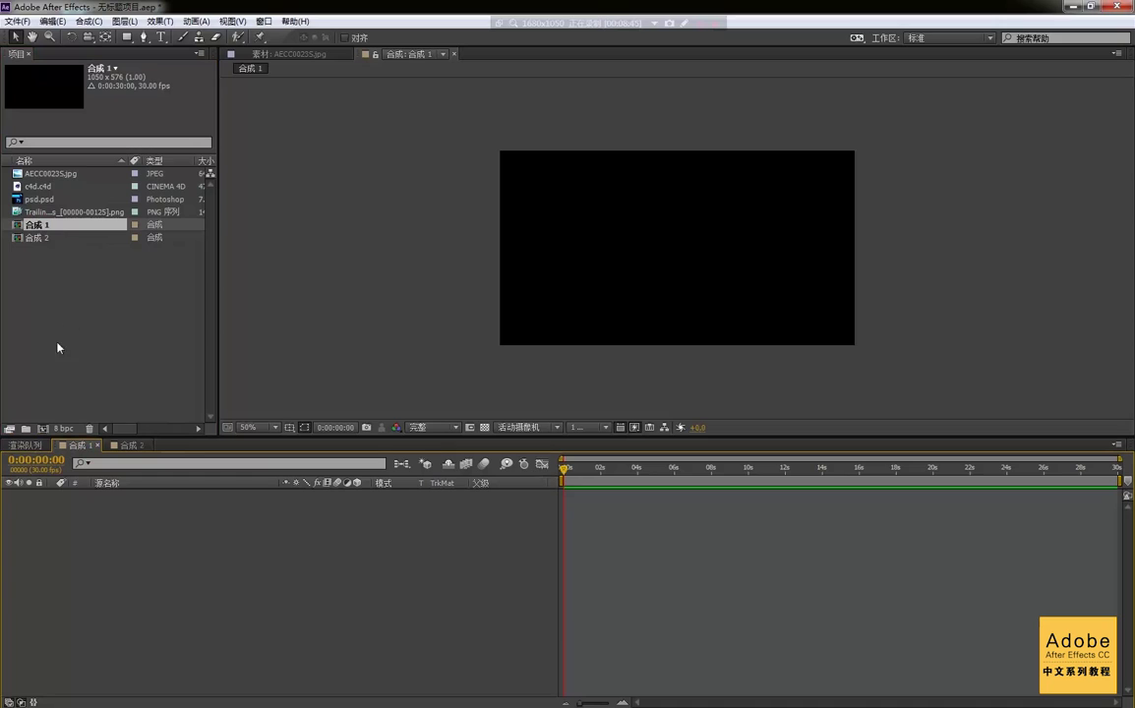
drag(51, 174, 348, 568)
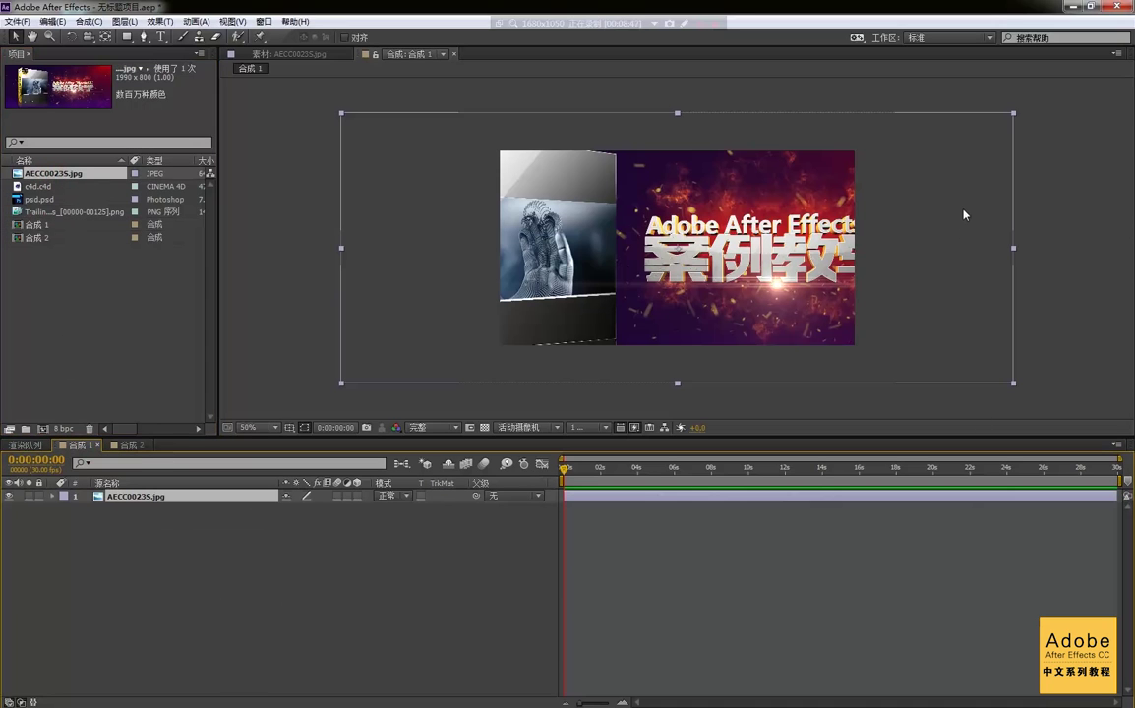
drag(1000, 119, 878, 152)
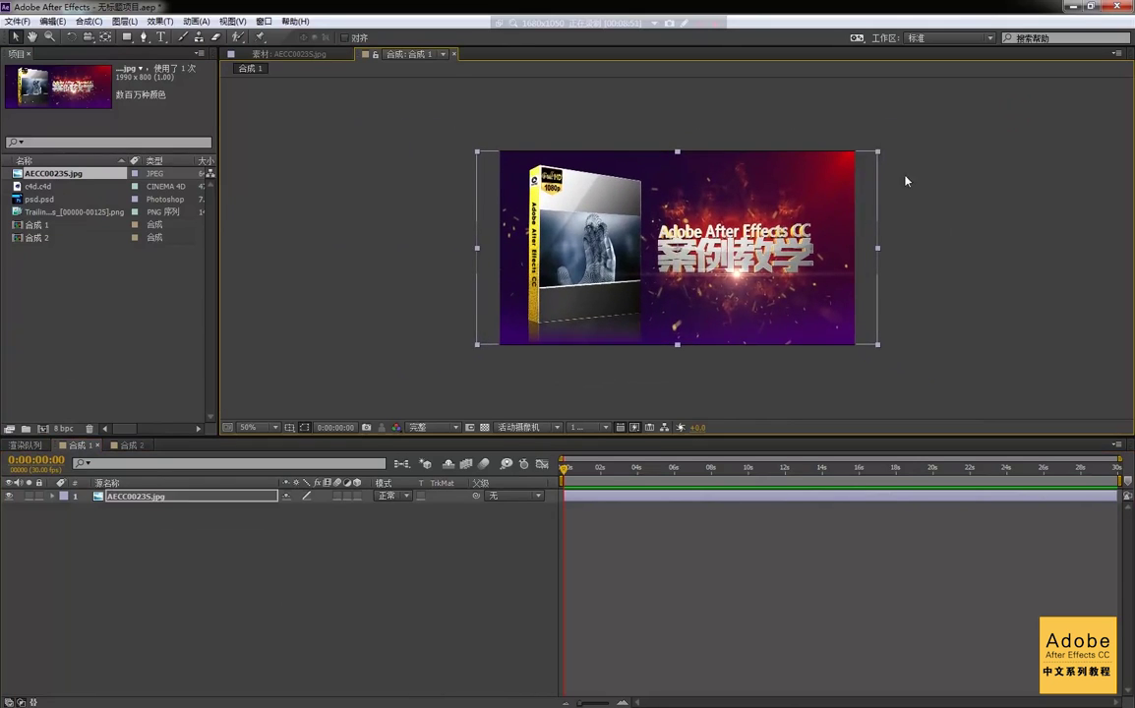
click(959, 218)
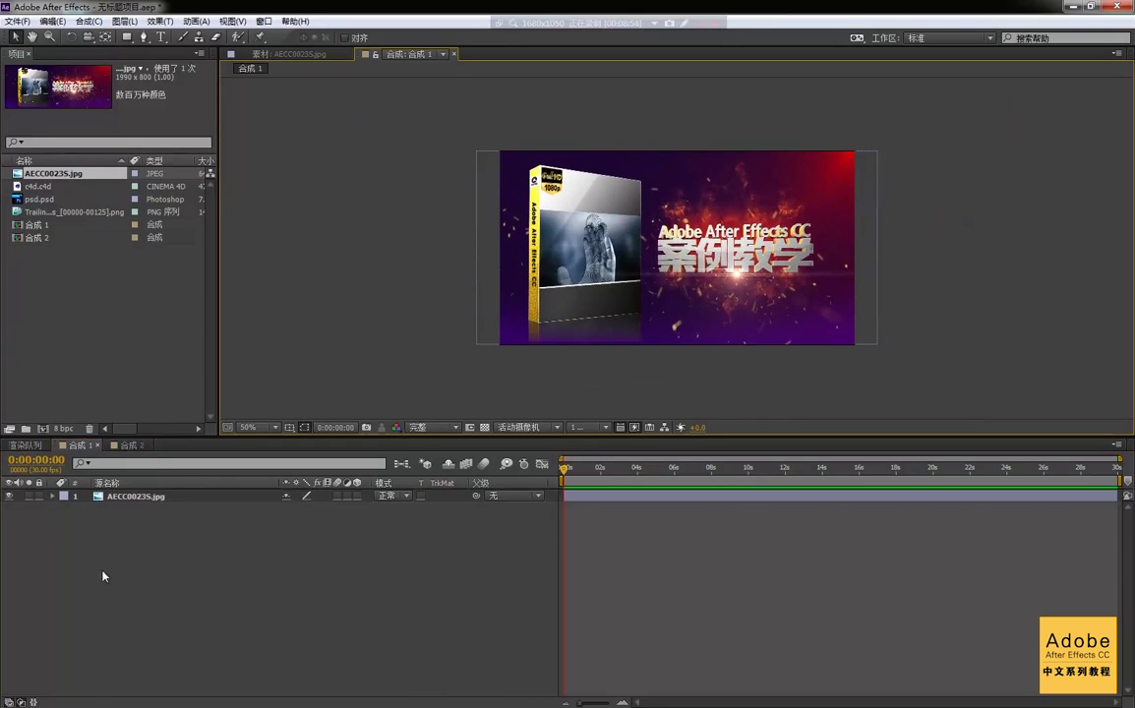
Nest composition 合成 1 as a layer in the timeline of 合成 2 and compare the two compositions' timelines
click(129, 446)
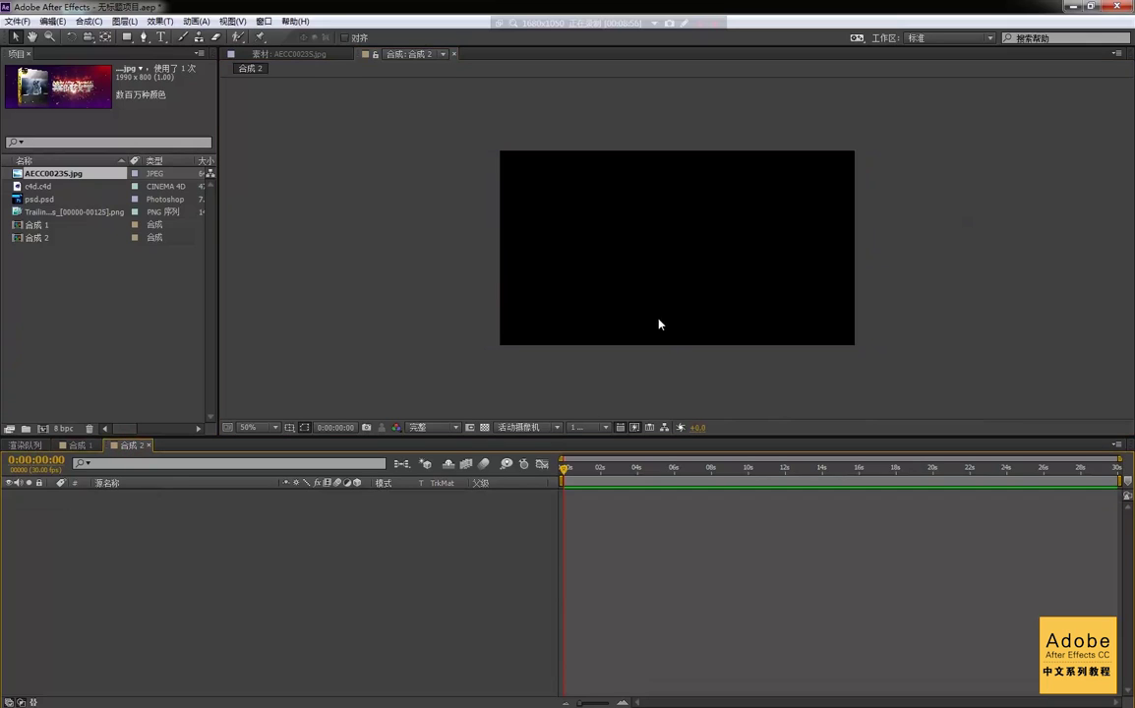
drag(37, 224, 218, 579)
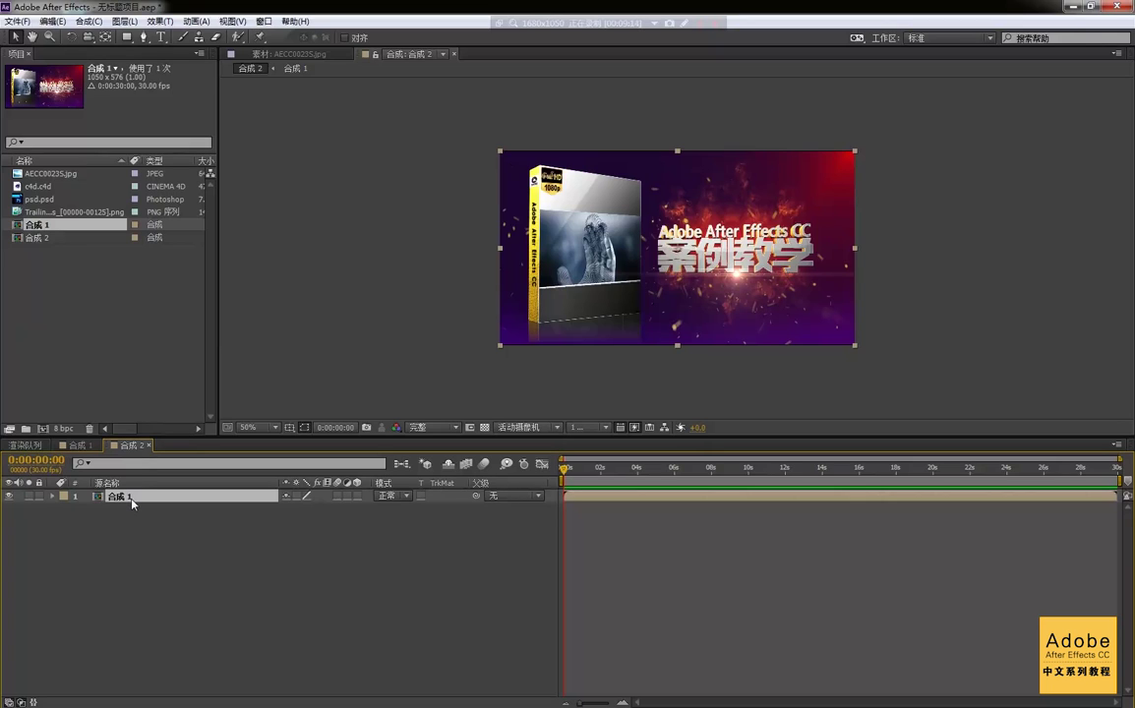
click(73, 446)
click(129, 446)
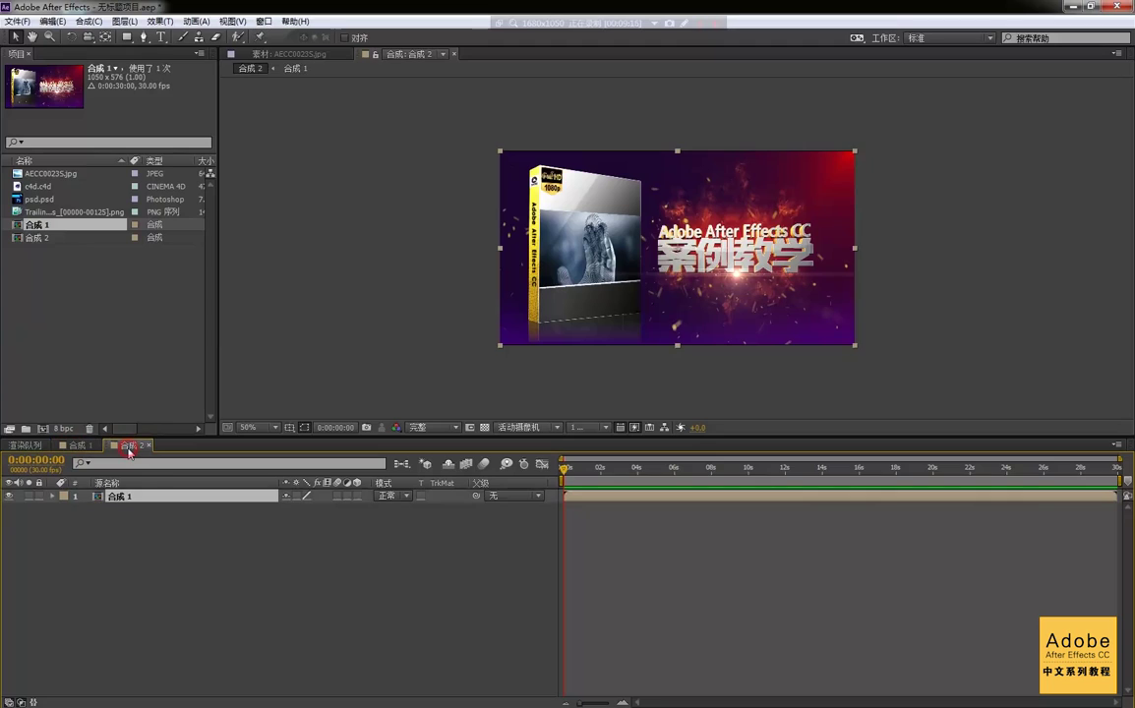